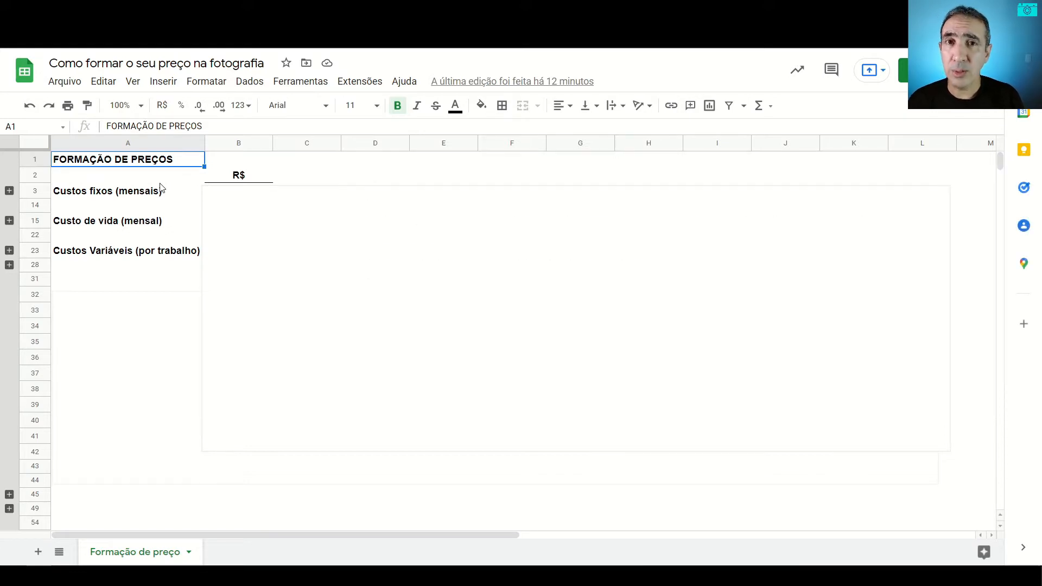
Step: Expand the monthly fixed costs group and lower the white cover image to uncover the Contador and Hospedagem site rows
left_click(9, 191)
left_click(333, 179)
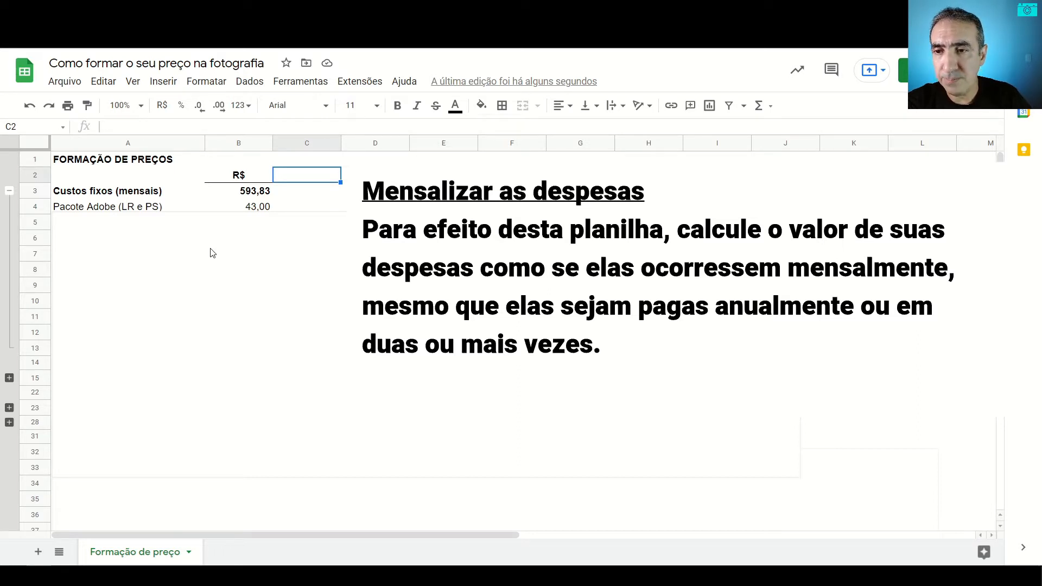
left_click_drag(205, 248, 206, 265)
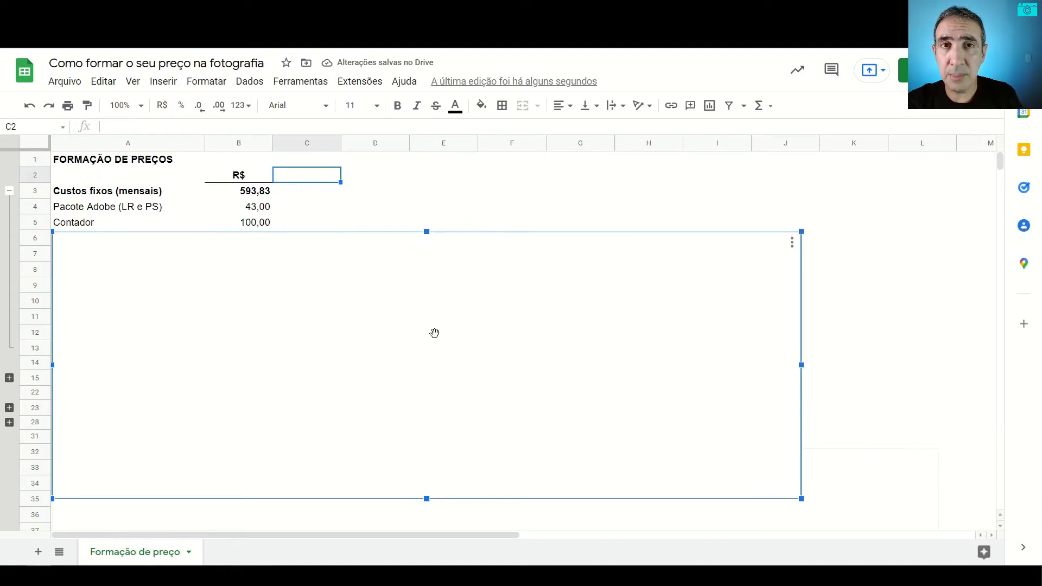
key("Down")
key("Down")
key("Down")
key("Down")
key("Down")
key("Down")
key("Down")
key("Down")
key("Down")
key("Down")
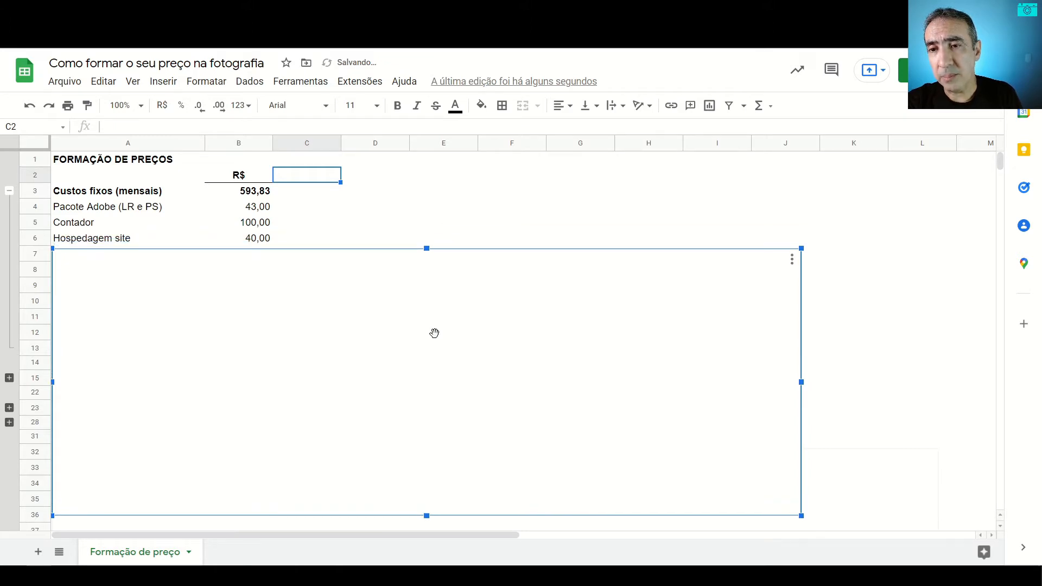
Step: Lower the white cover image further to uncover the E-mail (com domínio) and Domínio rows
key("Down")
key("Down")
key("Down")
key("Down")
key("Down")
key("Down")
key("Down")
key("Down")
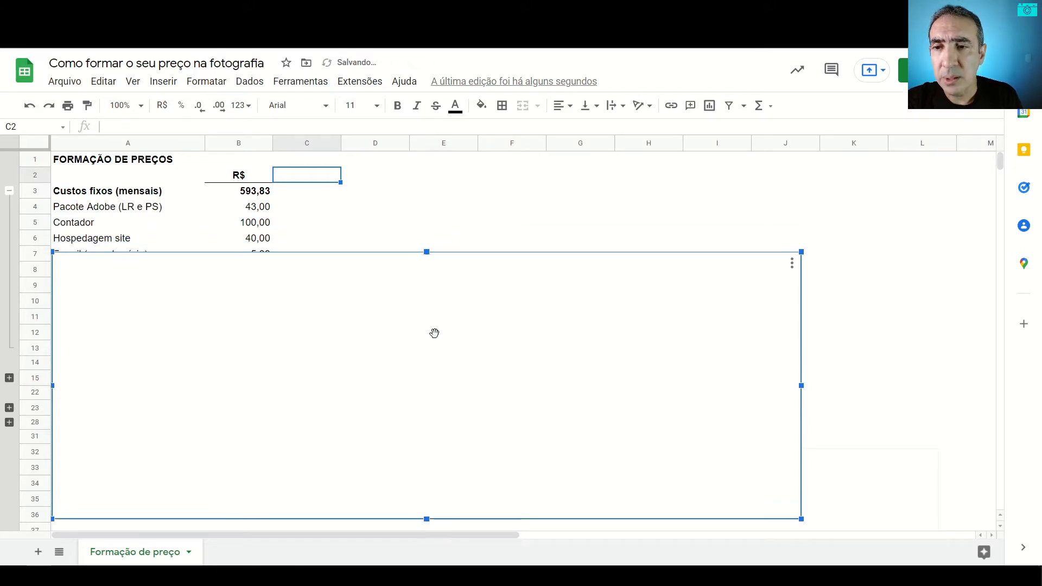
key("Down")
key("Down")
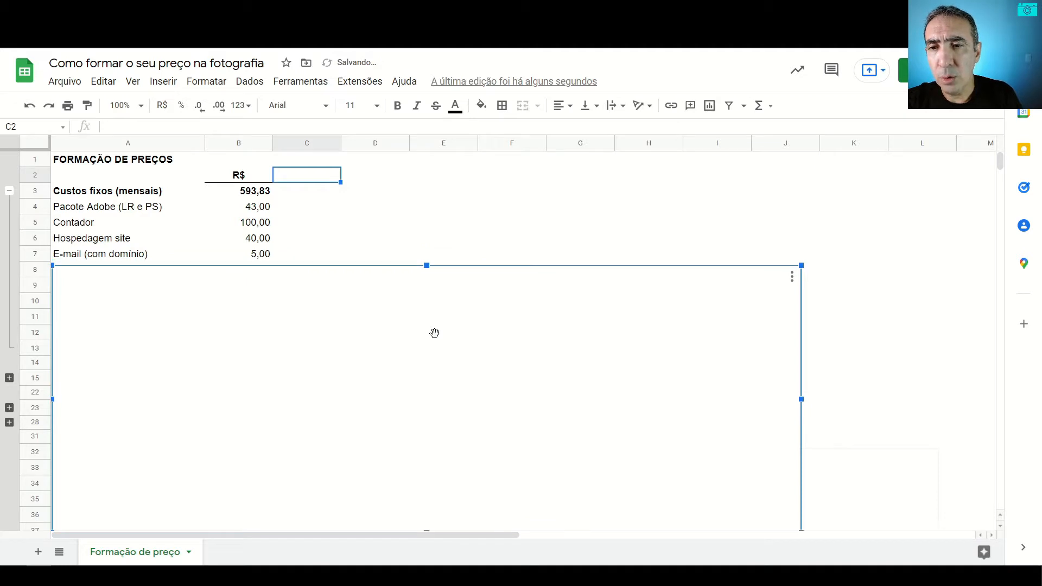
key("Down")
key("Down")
key("Down")
key("Down")
key("Down")
key("Down")
key("Down")
key("Down")
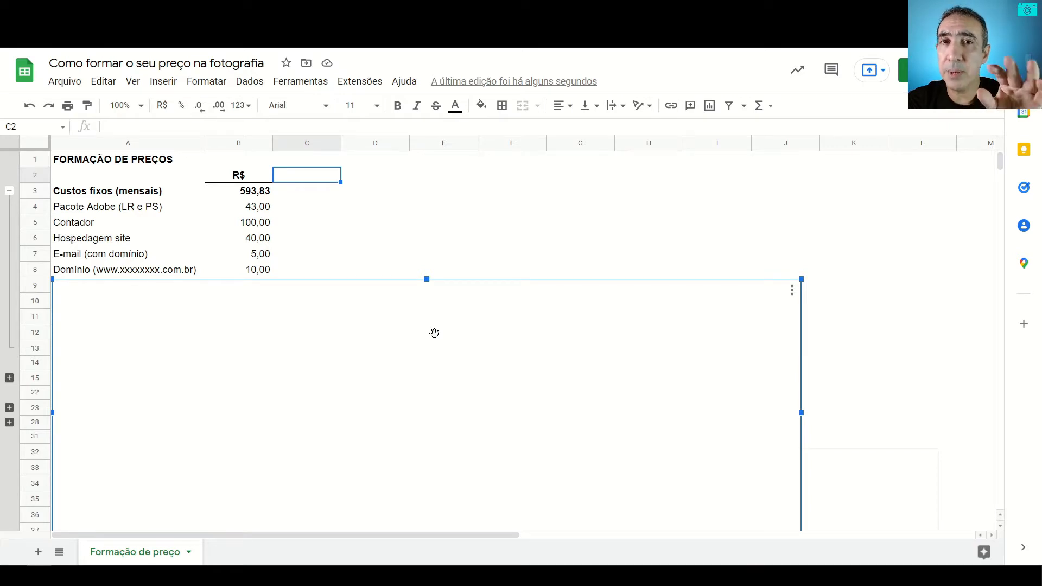
Step: Uncover the Depreciação Equip fotografia row and inspect its amount's formula and the depreciation period beside it
key("Down")
key("Down")
key("Down")
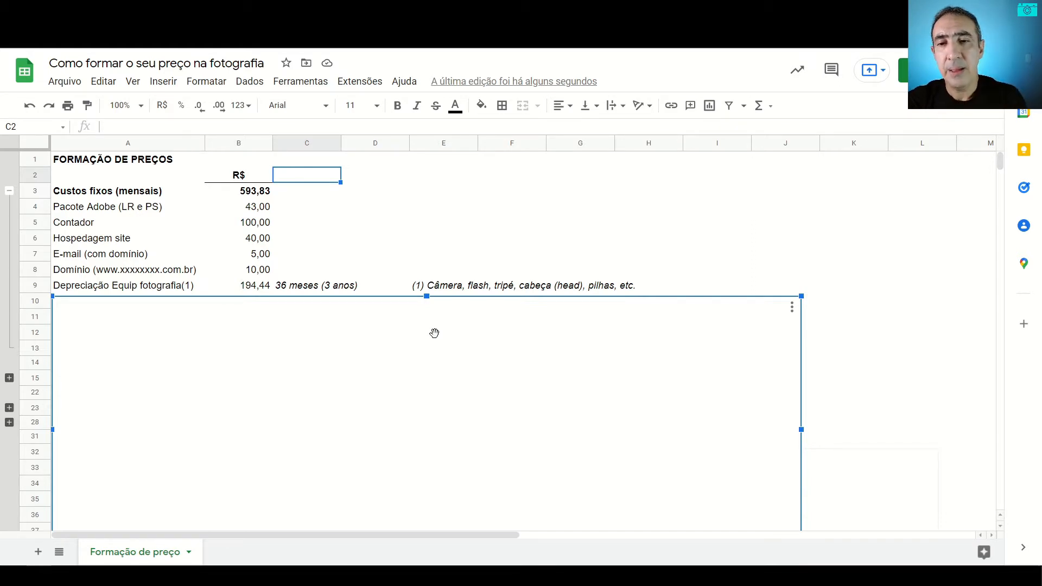
left_click(251, 288)
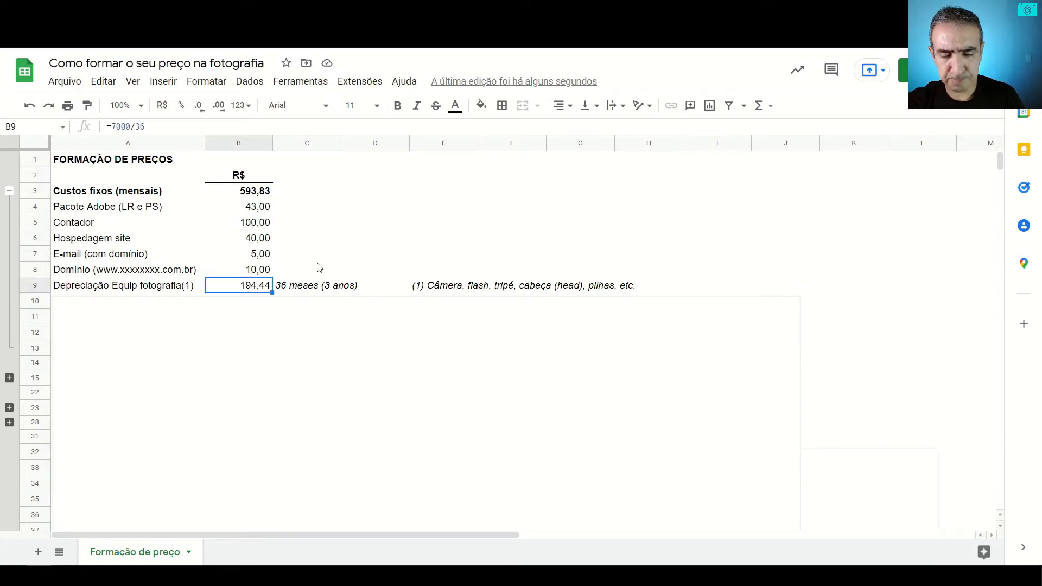
key("Right")
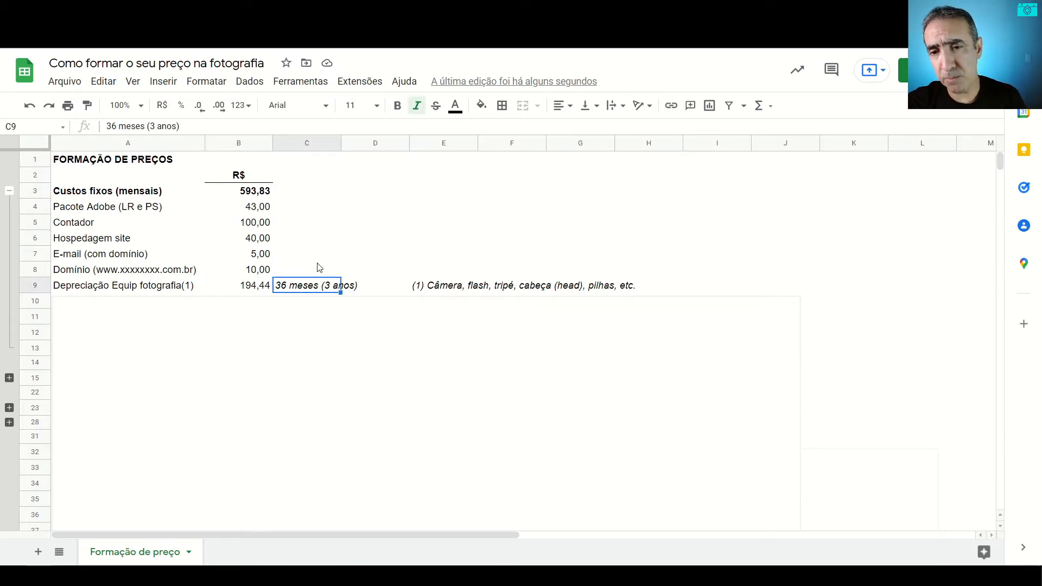
key("Left")
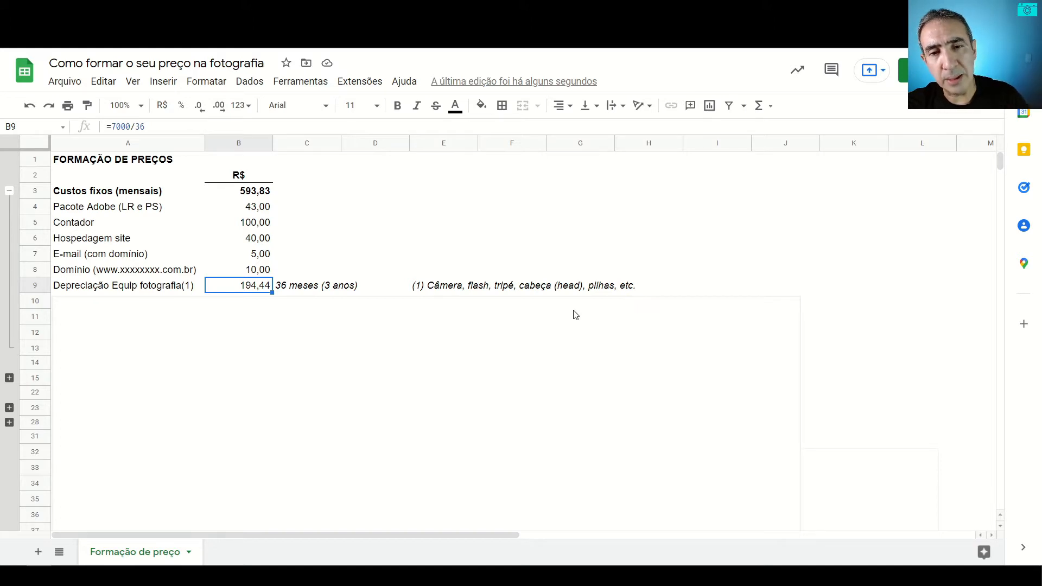
Step: Uncover the Depreciação Equip edição row beneath the cover image and inspect the formula of its amount
left_click(314, 348)
key("Down")
key("Down")
key("Down")
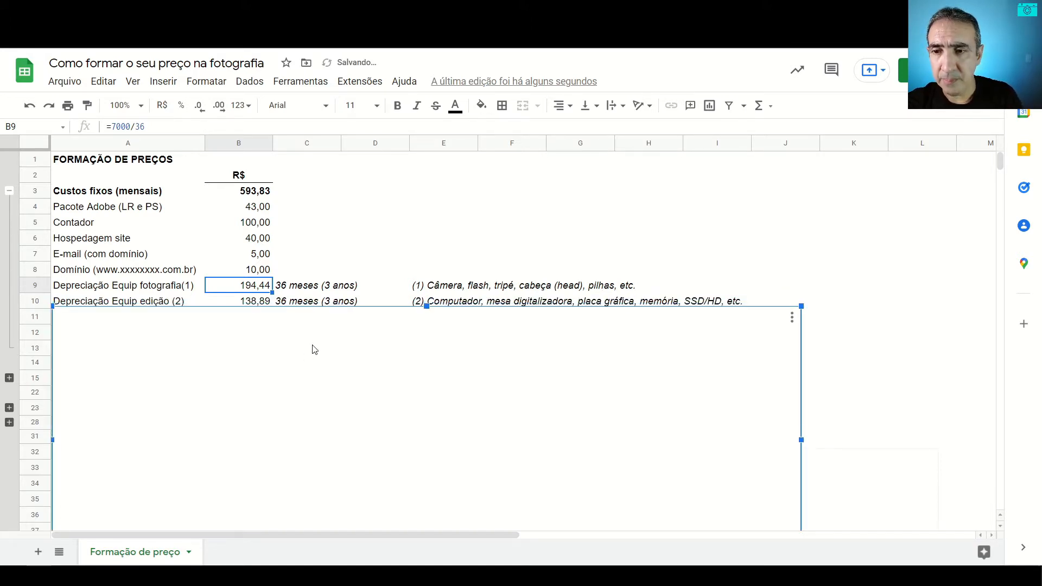
key("Down")
key("Down")
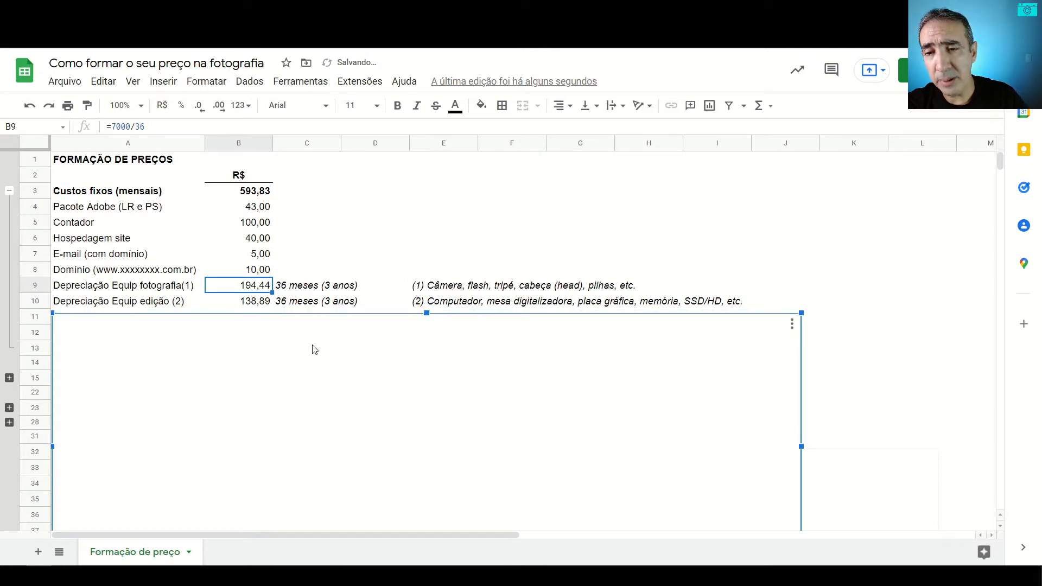
left_click(250, 302)
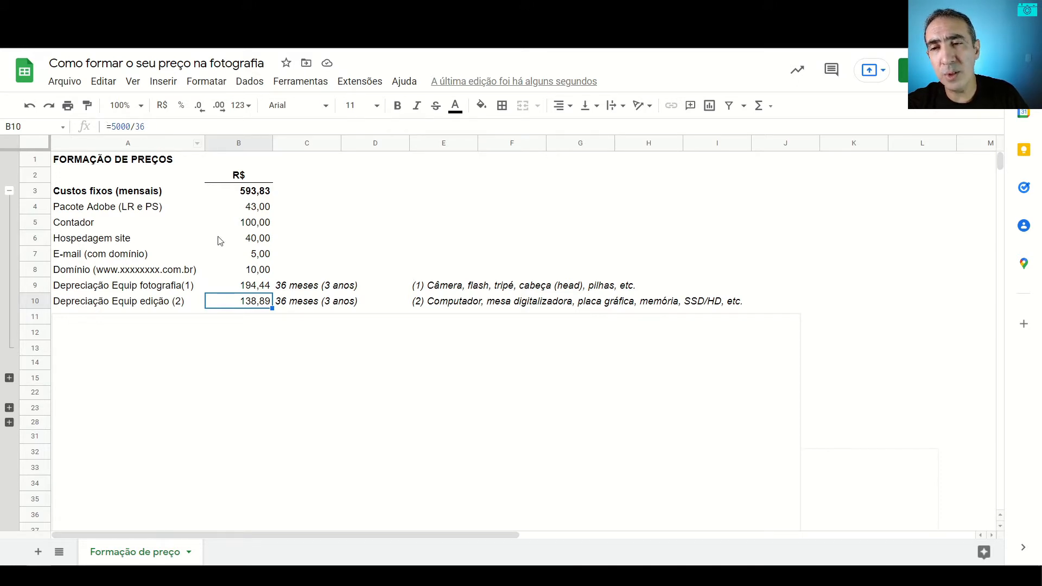
Step: Uncover the Seguro do equipamento row beneath the cover image and inspect the formula of its amount
left_click(253, 339)
key("Down")
key("Down")
key("Down")
key("Down")
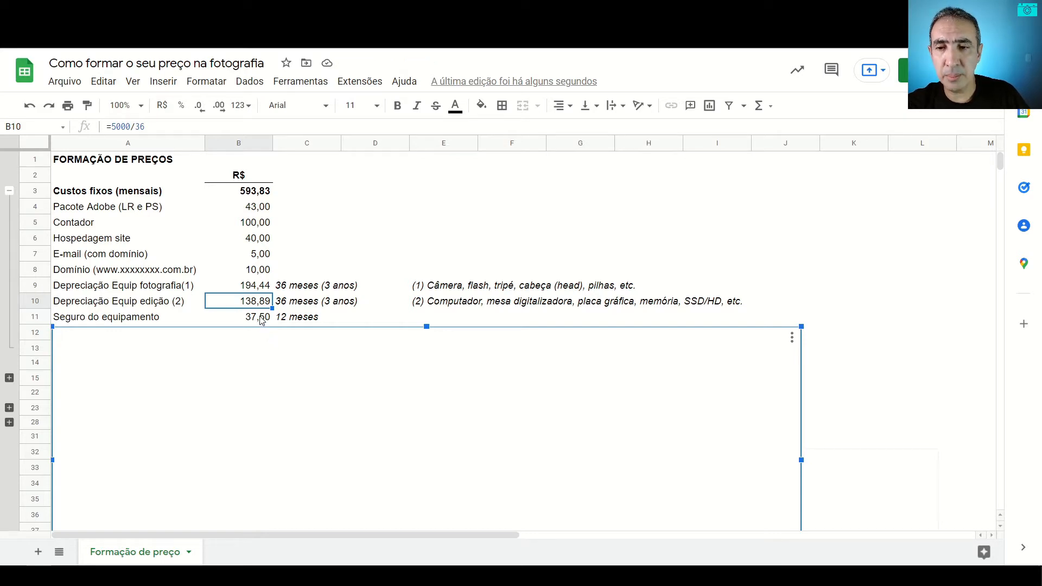
left_click(256, 320)
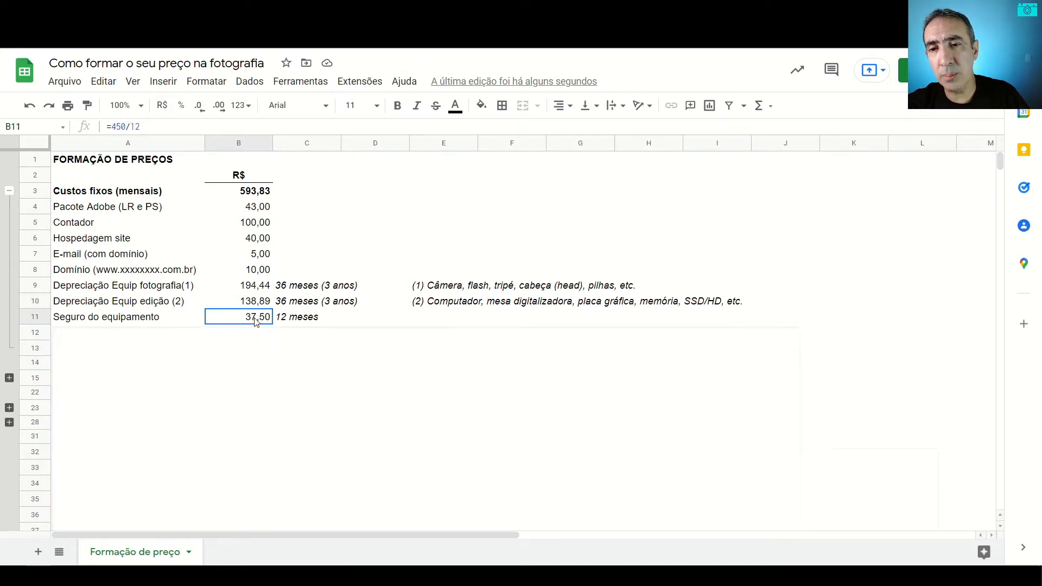
Step: Uncover the Manutenção equipamento row beneath the cover image and select its monthly amount
key("Down")
left_click(384, 385)
key("Down")
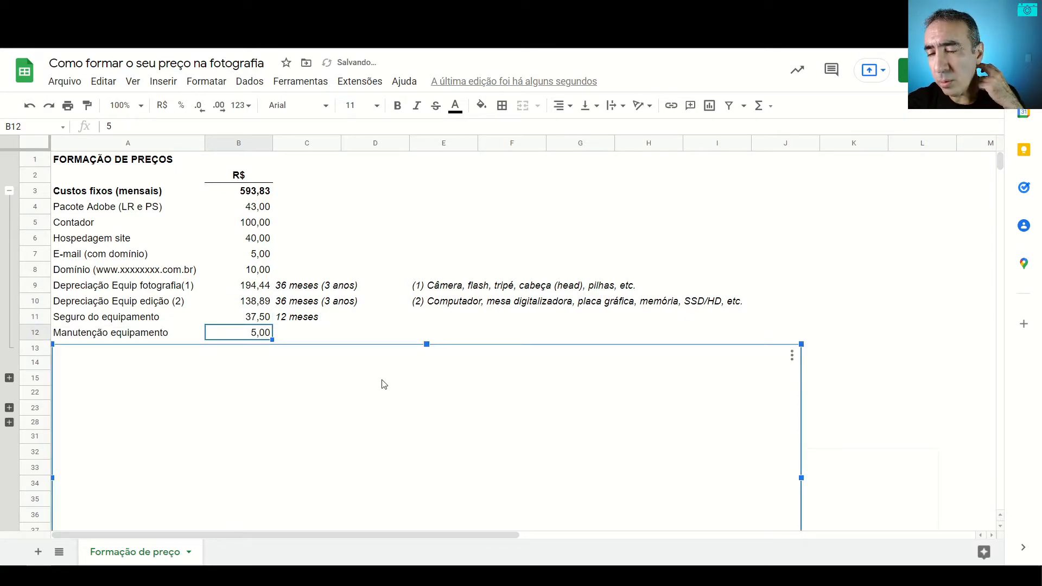
left_click(293, 332)
left_click(256, 333)
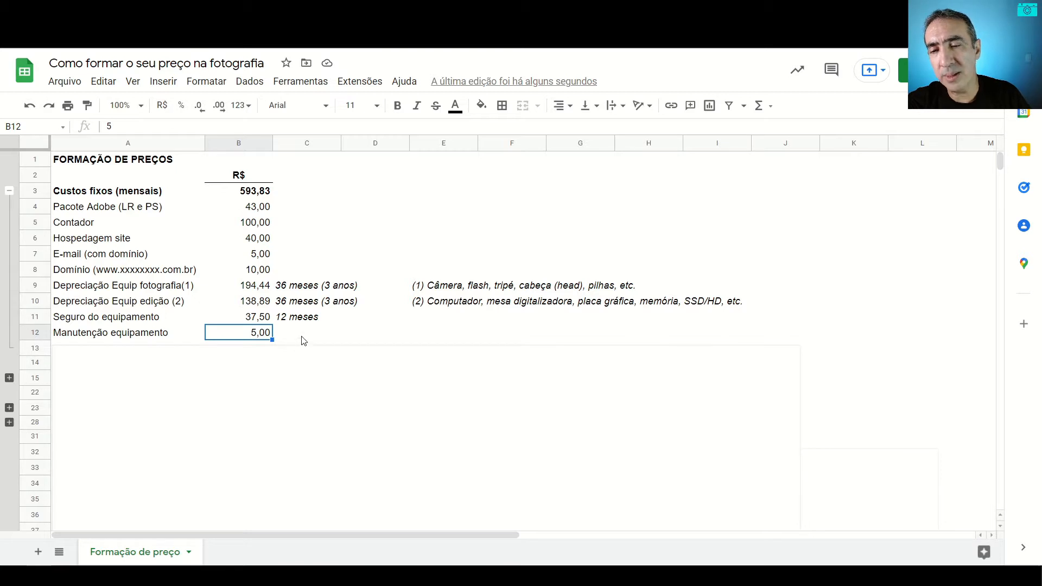
Step: Uncover the Formação (cursos, livros, etc.) row beneath the cover image and select its label and monthly amount
left_click(295, 371)
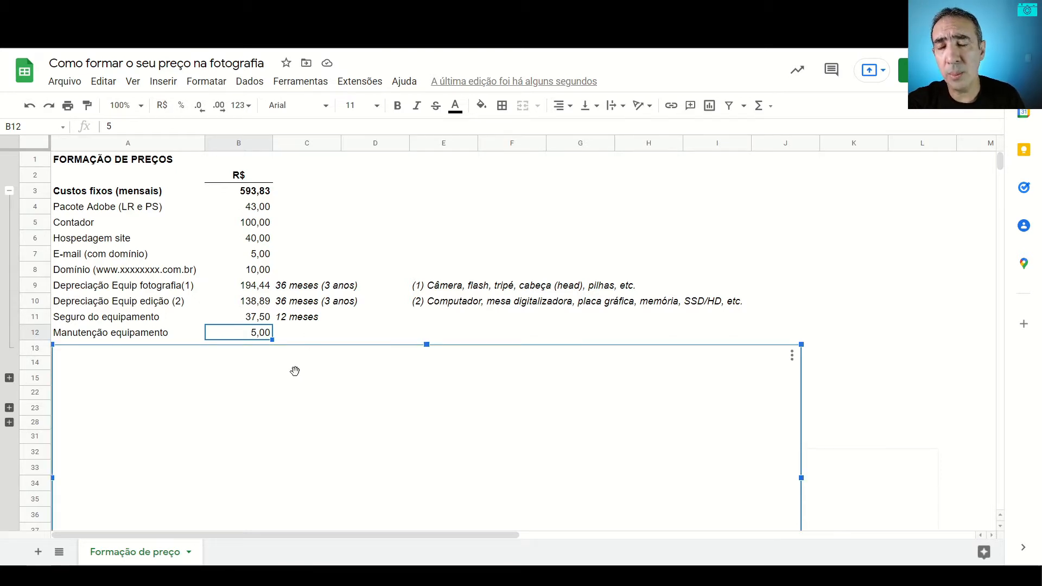
key("Down")
key("Down")
key("Down")
key("Down")
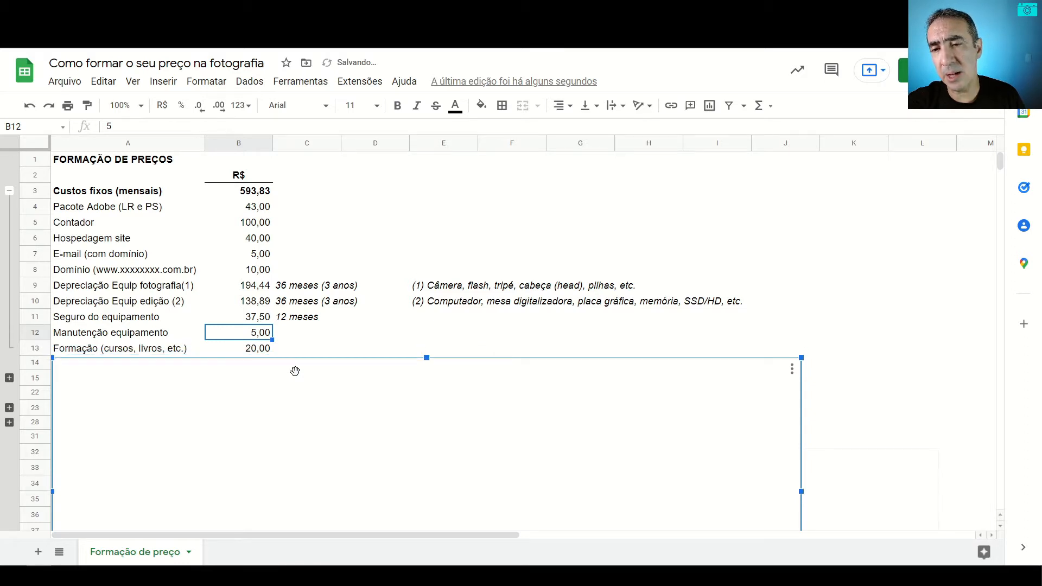
key("Down")
key("Up")
key("Down")
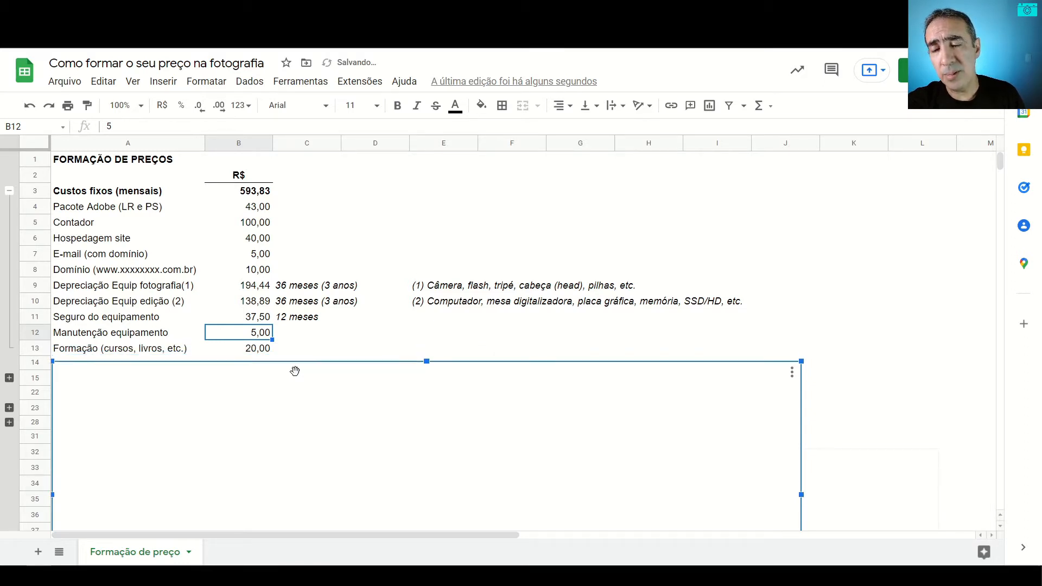
left_click(149, 350)
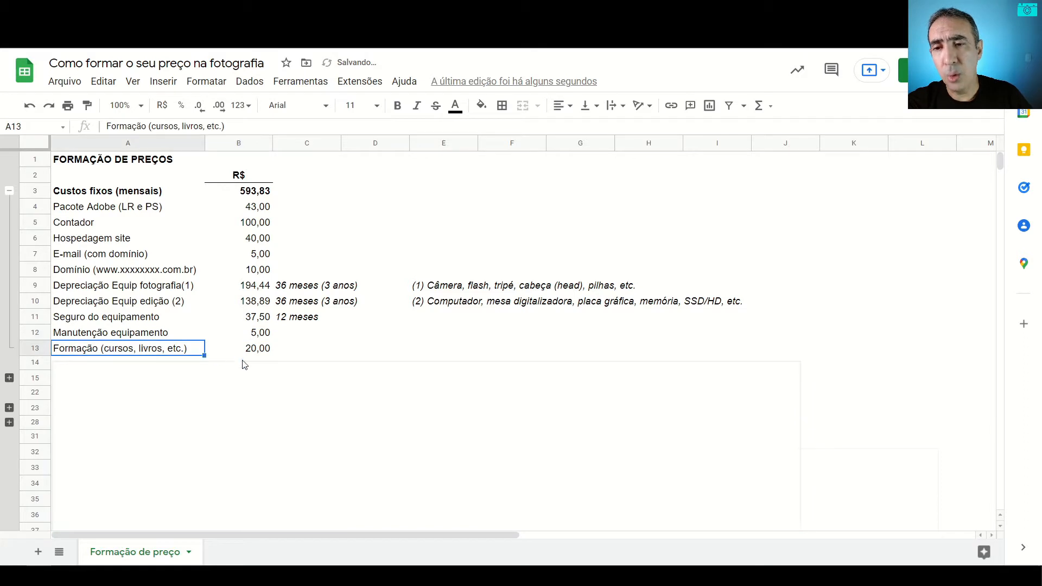
left_click(247, 348)
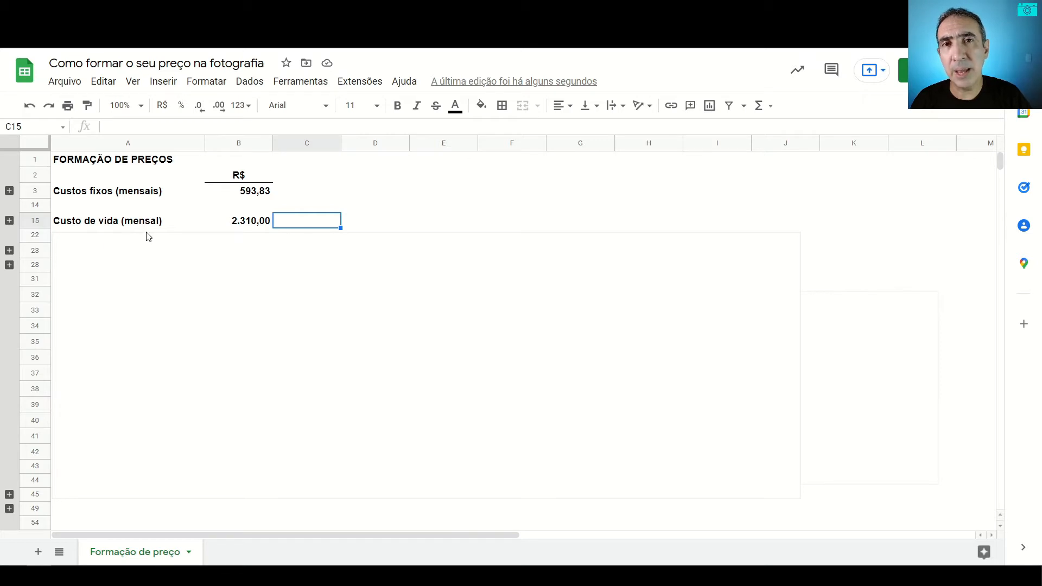
Step: Expand the Custo de vida (mensal) group and go through its amounts from Luz, água, gás to Saúde, then its total
left_click(10, 220)
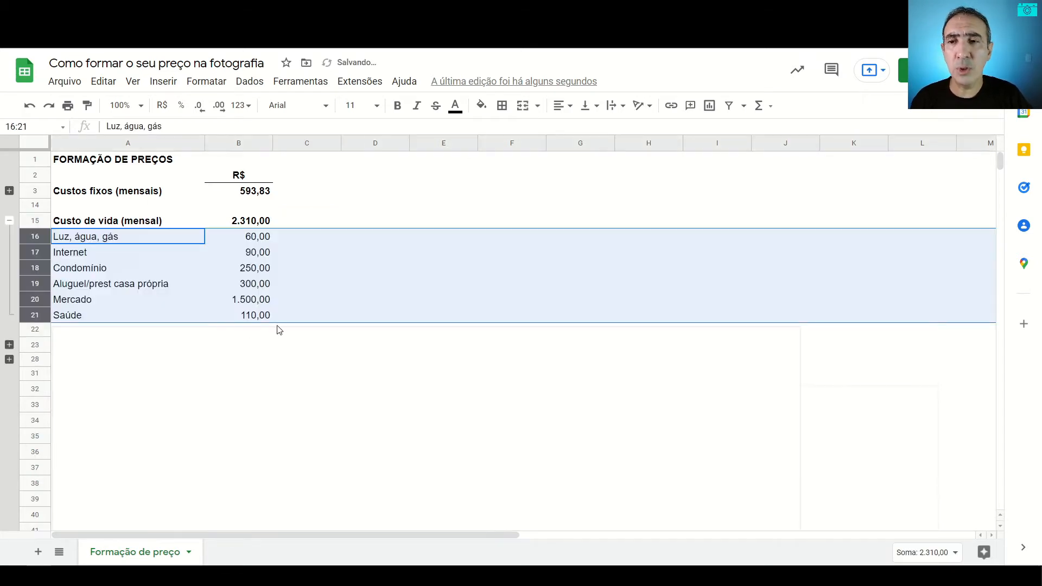
left_click(292, 239)
left_click(259, 241)
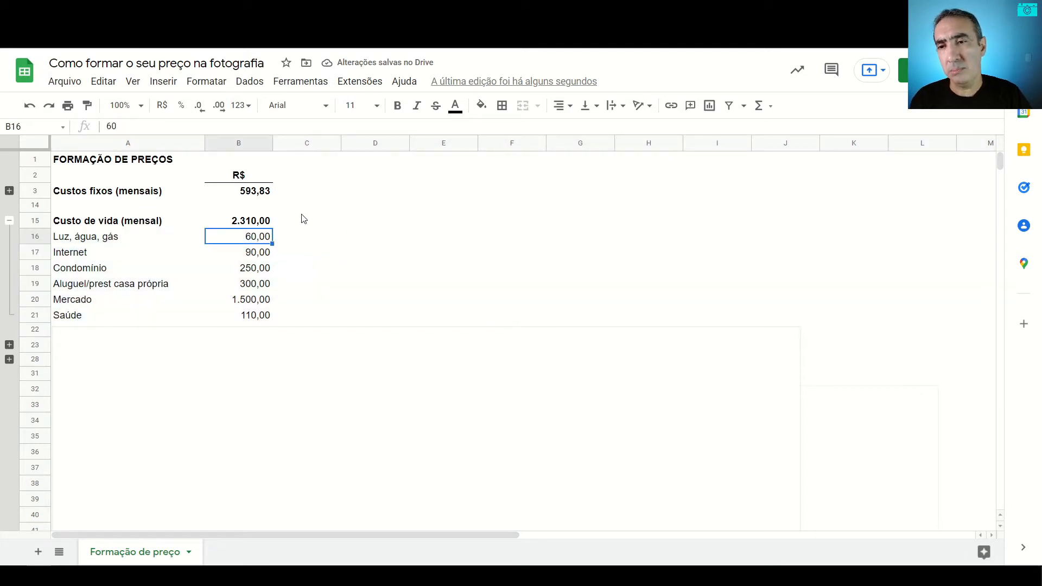
key("Down")
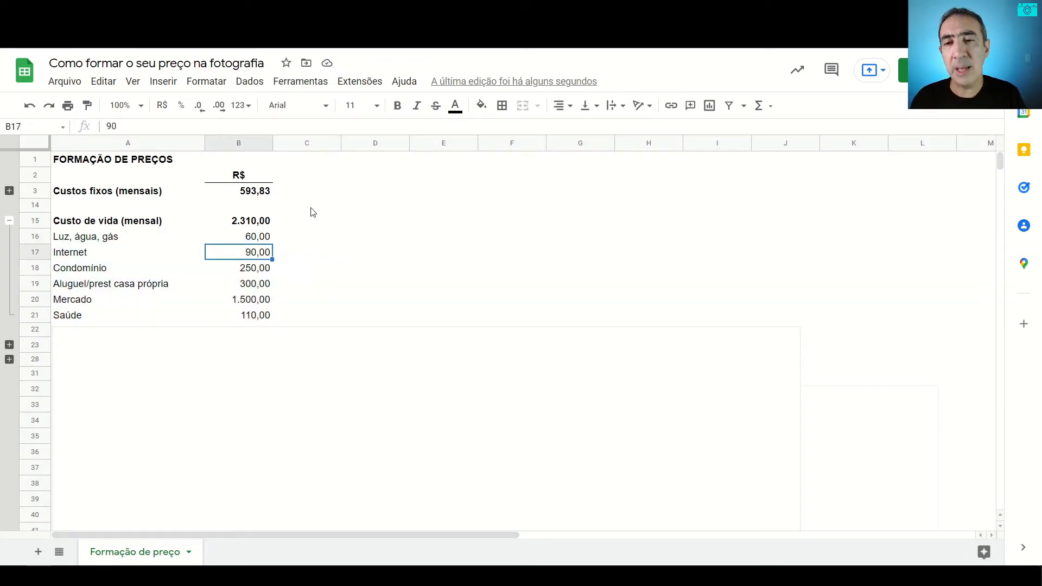
key("Down")
key("Down")
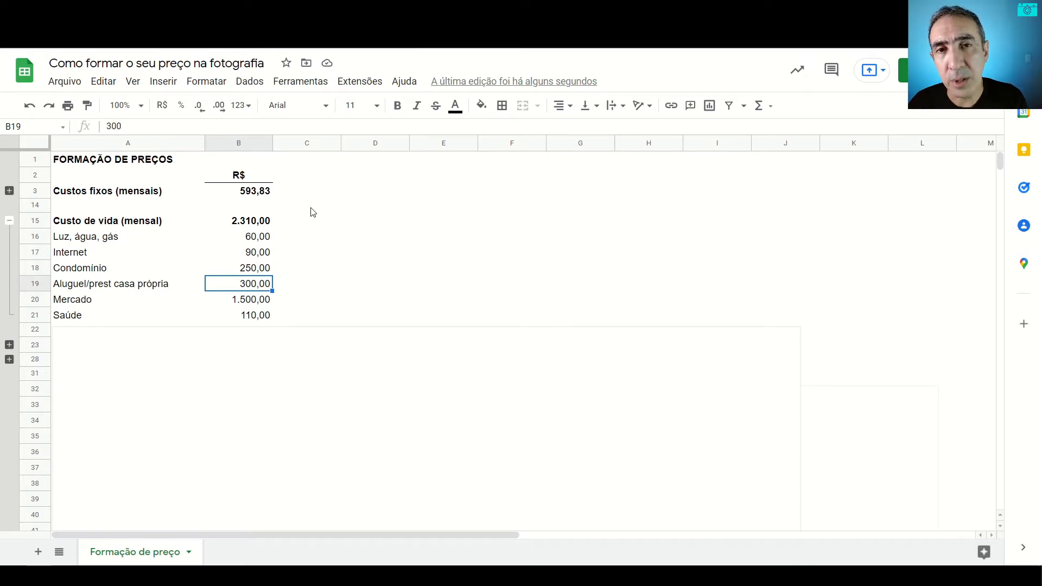
key("Down")
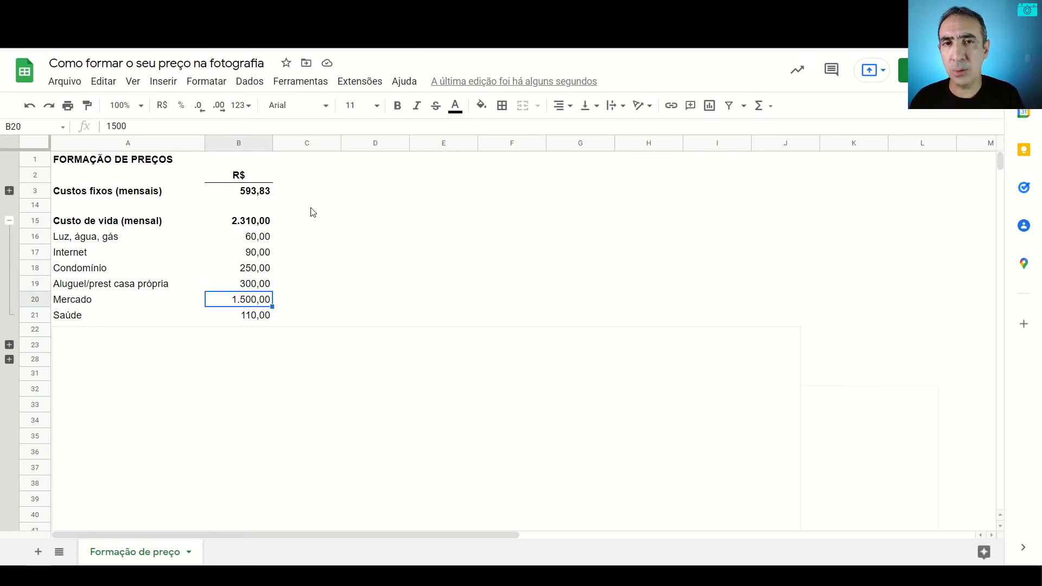
key("Down")
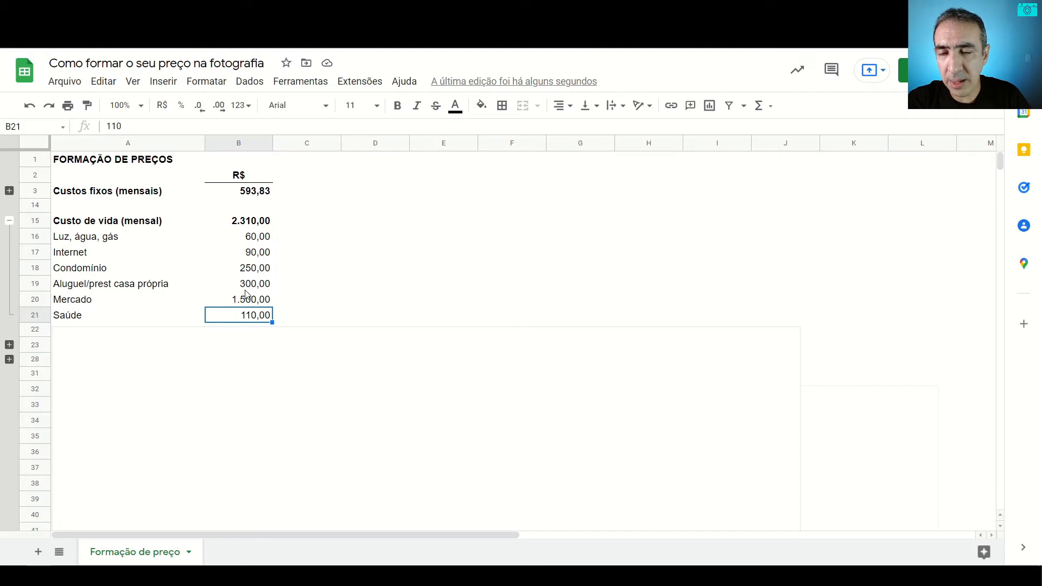
left_click(247, 221)
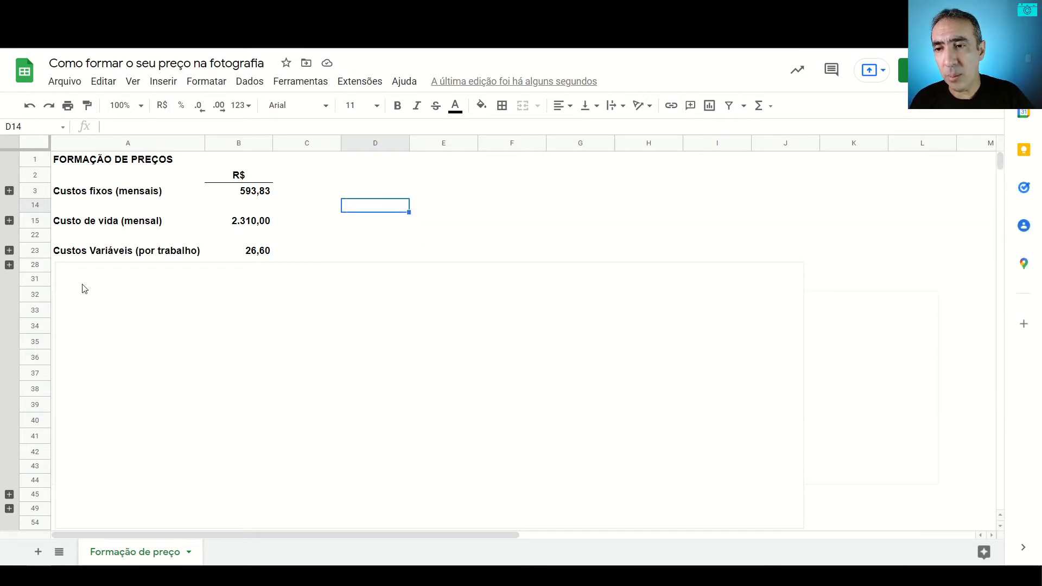
Step: Expand the Custos Variáveis (por trabalho) group and inspect the formula of the Transporte amount
left_click(9, 250)
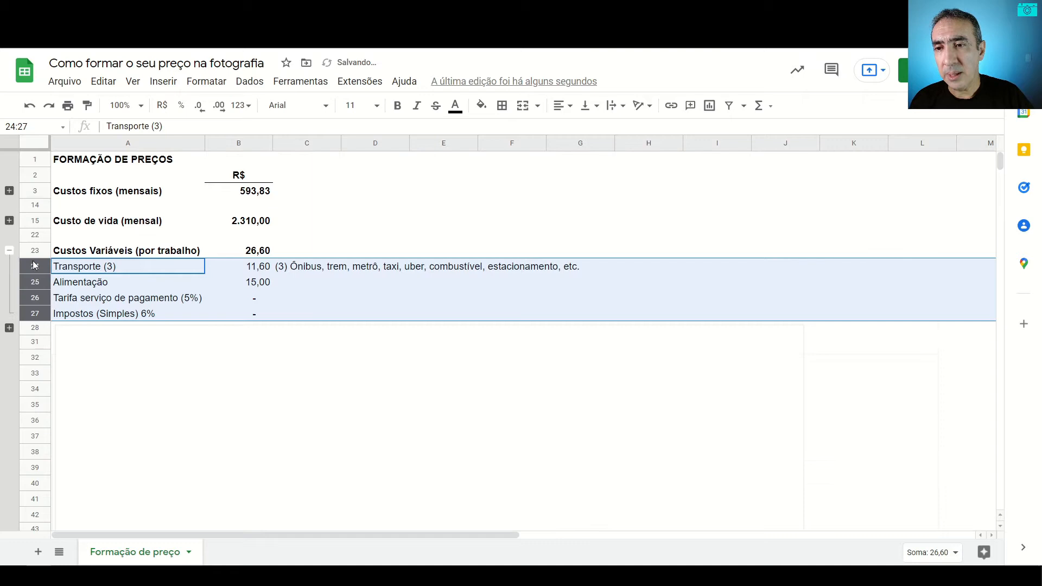
left_click(299, 250)
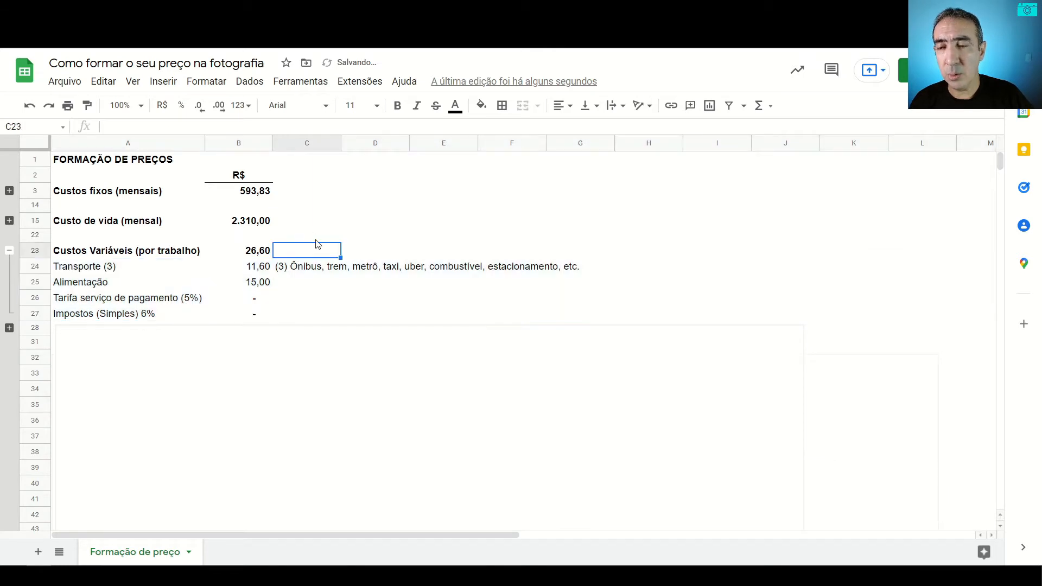
left_click(254, 270)
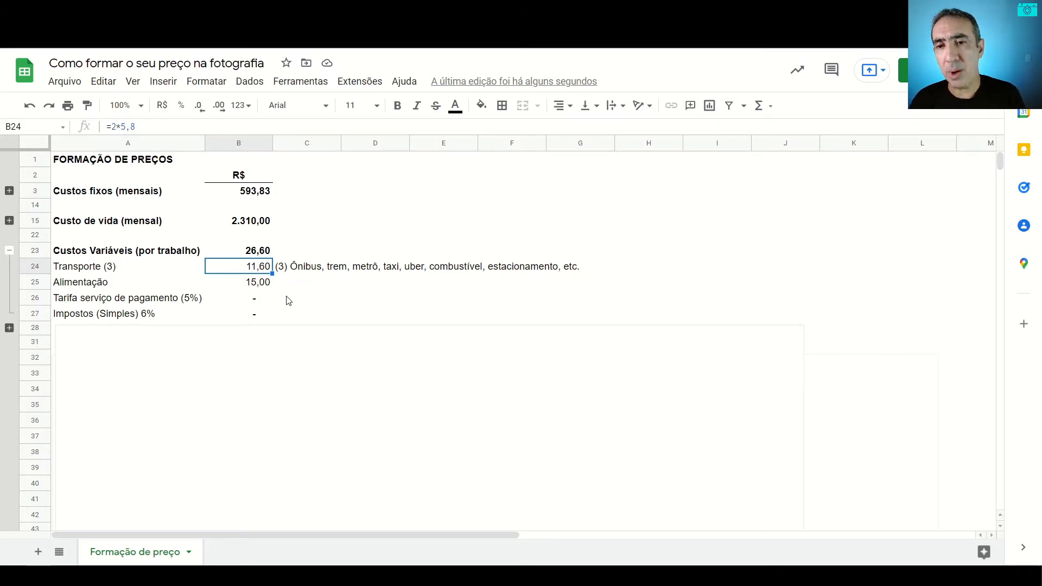
key("Right")
key("Left")
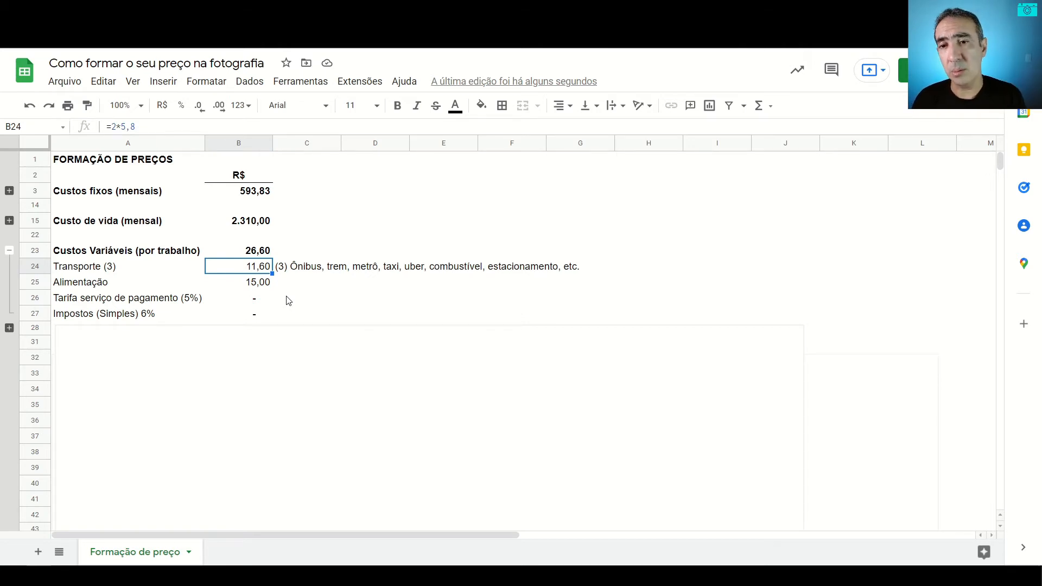
key("Right")
key("Left")
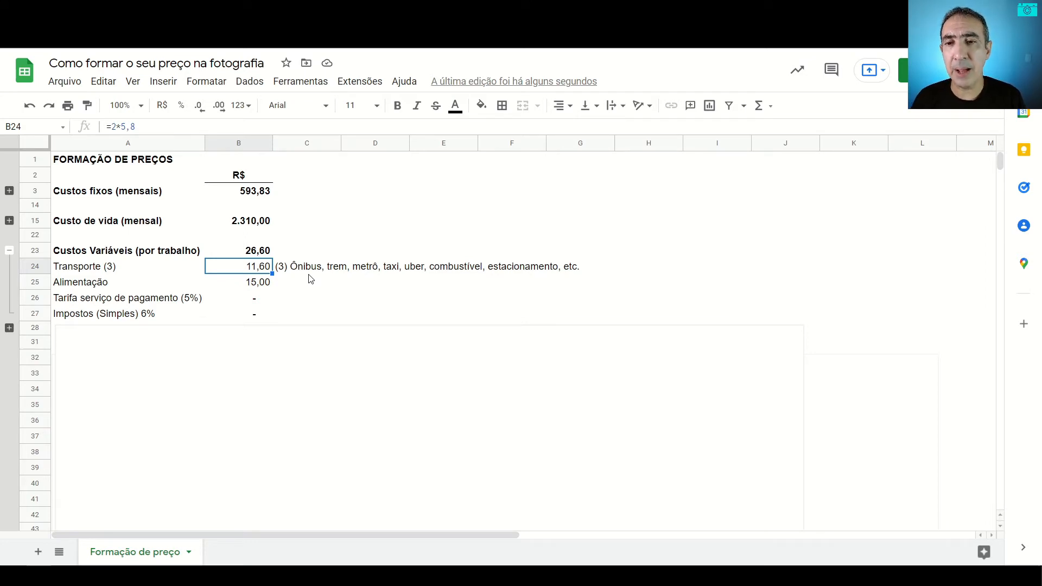
Step: Go through the variable cost amounts for Alimentação, Tarifa serviço de pagamento (5%) and Impostos (Simples) 6%
key("Down")
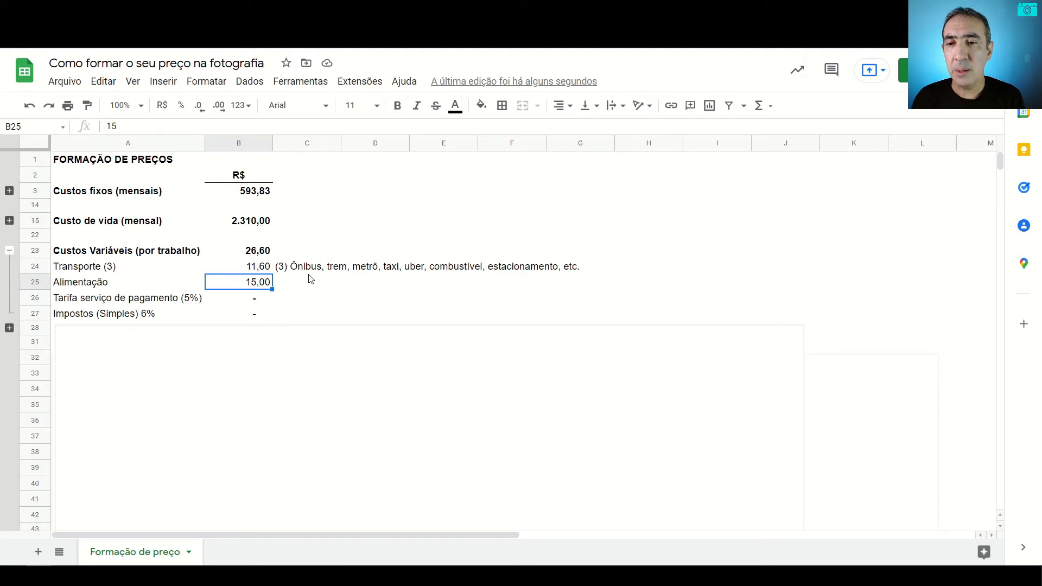
key("Down")
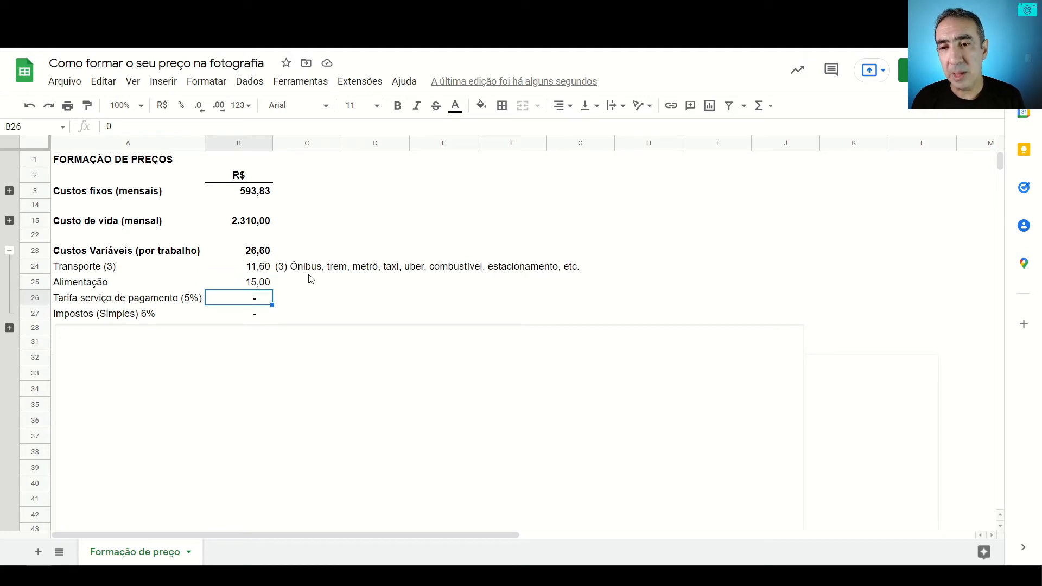
key("Down")
key("Up")
key("Down")
key("Up")
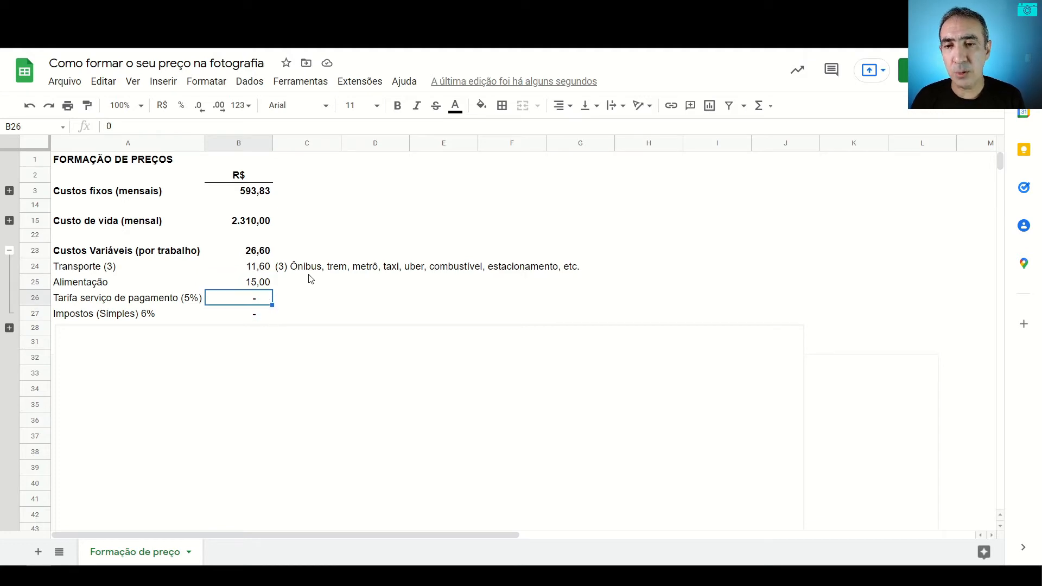
key("Left")
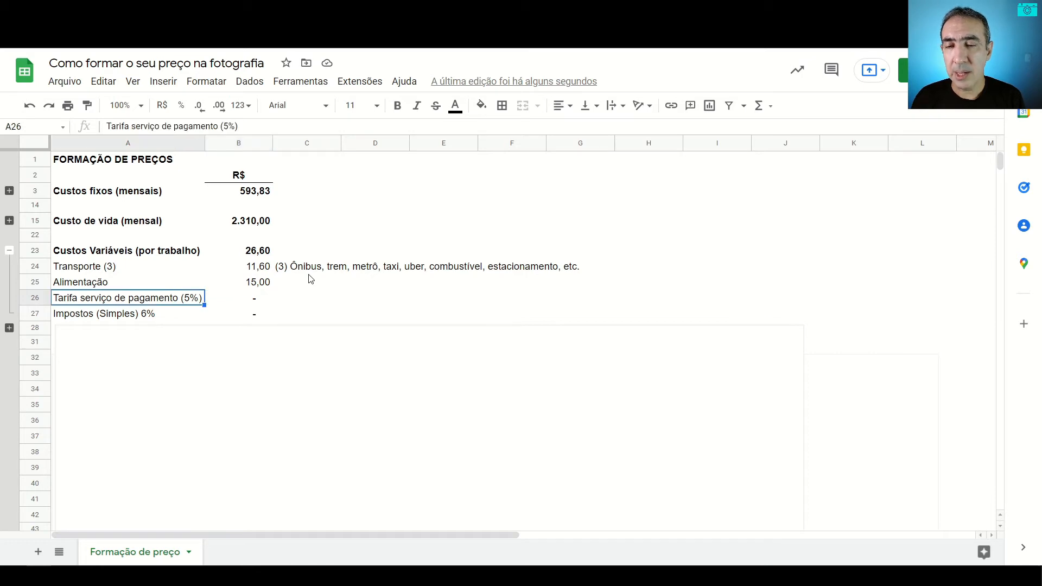
key("Right")
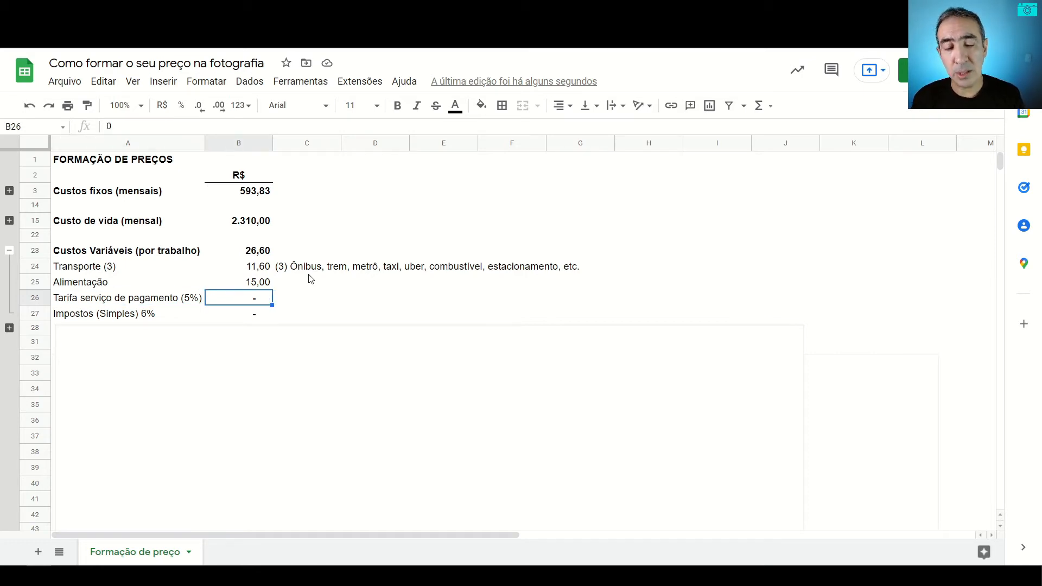
key("Left")
key("Right")
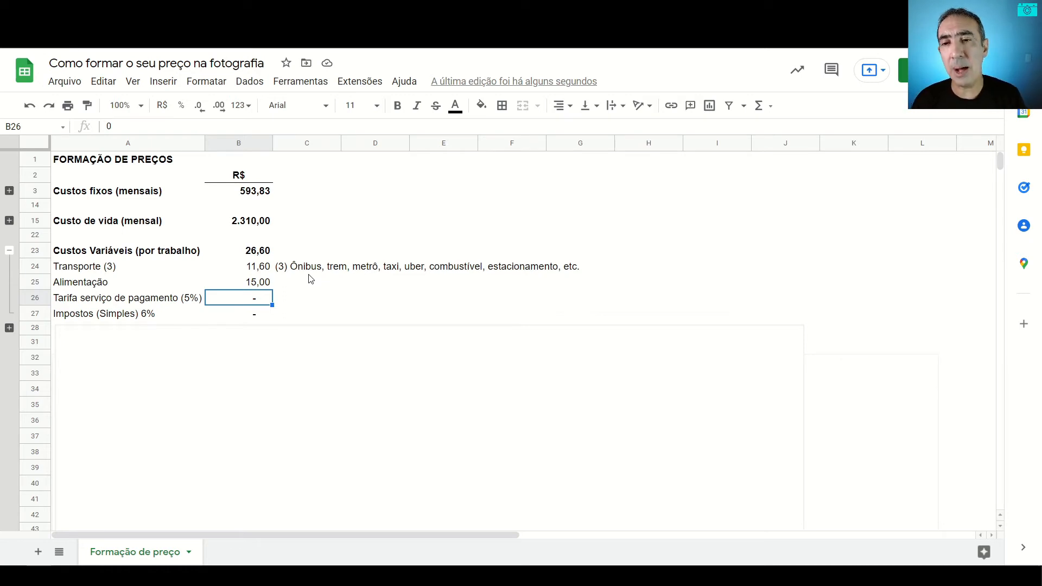
key("Down")
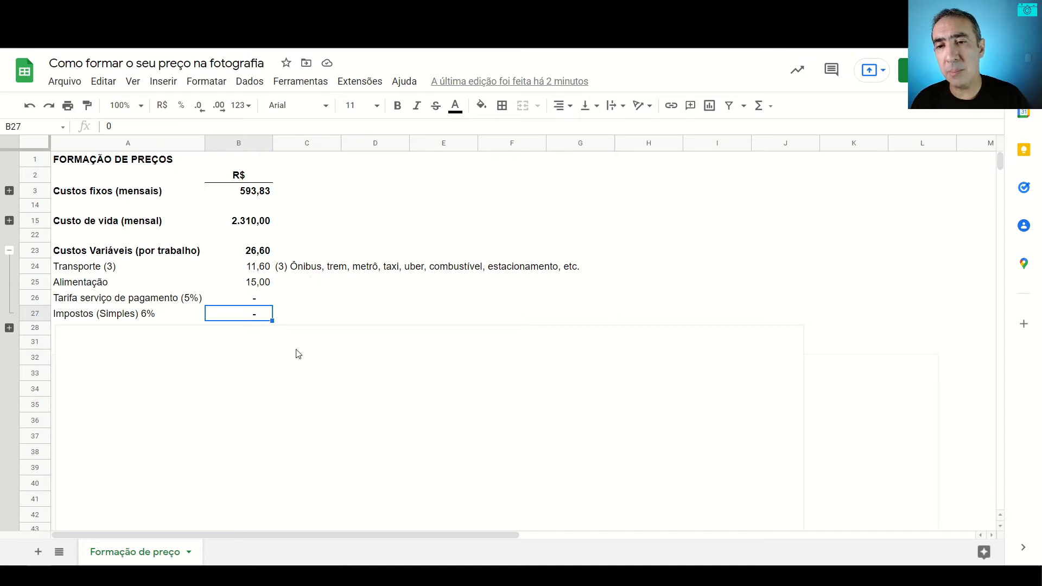
Step: Expand the collapsed group below the variable costs and select the Preço inicial por trabalho and Trabalhos por mês values
left_click(9, 328)
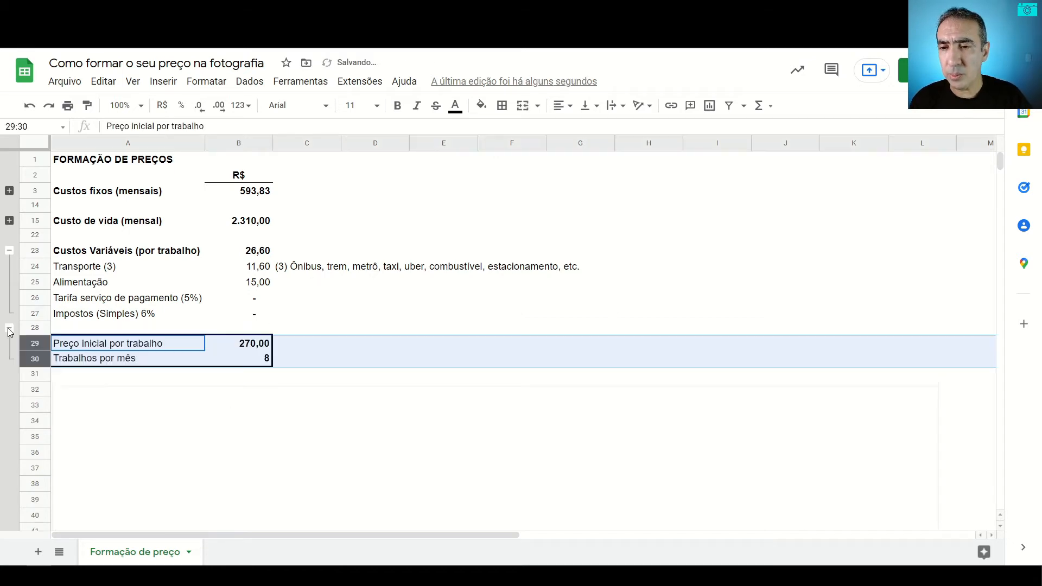
left_click(261, 344)
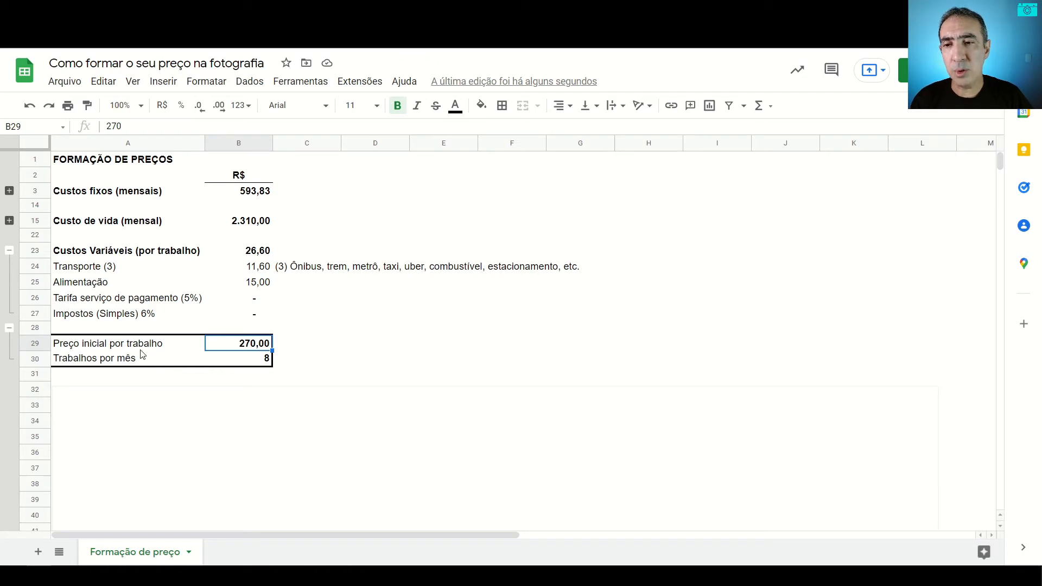
left_click(259, 362)
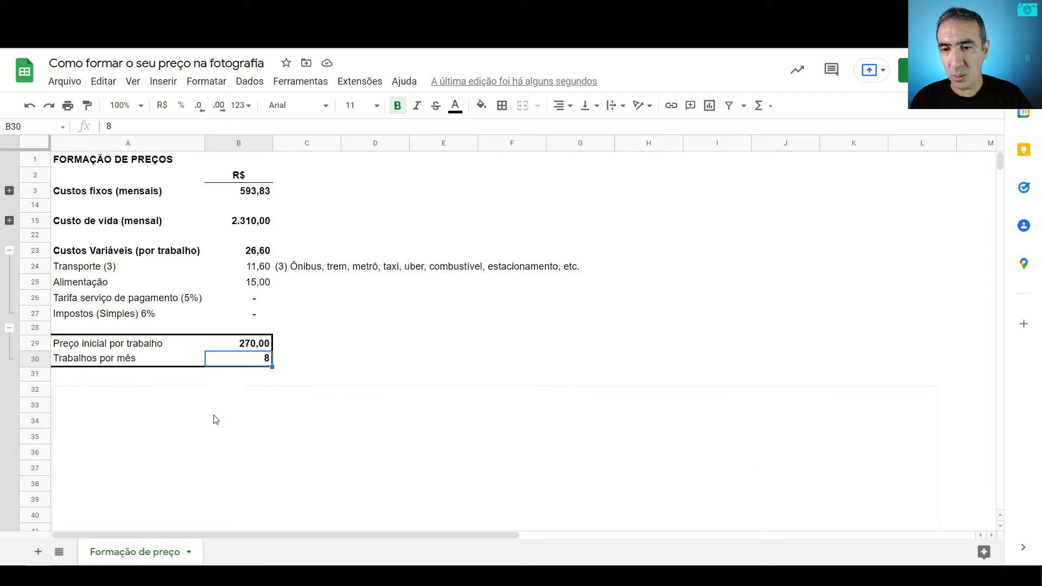
Step: Move the cover image aside to uncover the Tudo column, from Faturamento down to Margem (%)
left_click_drag(145, 426, 395, 421)
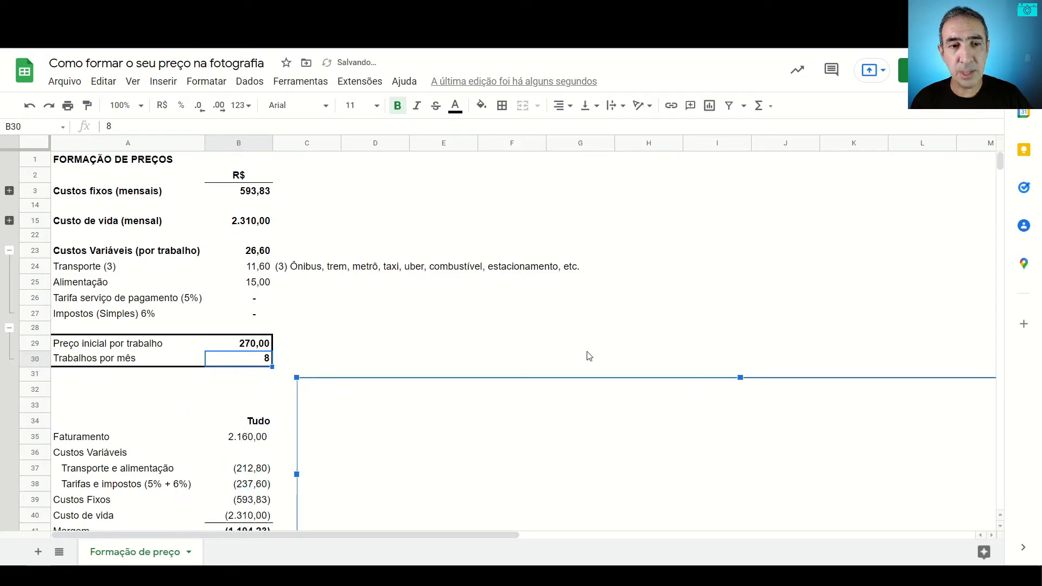
left_click(226, 507)
key("Down")
key("Down")
key("Down")
key("Down")
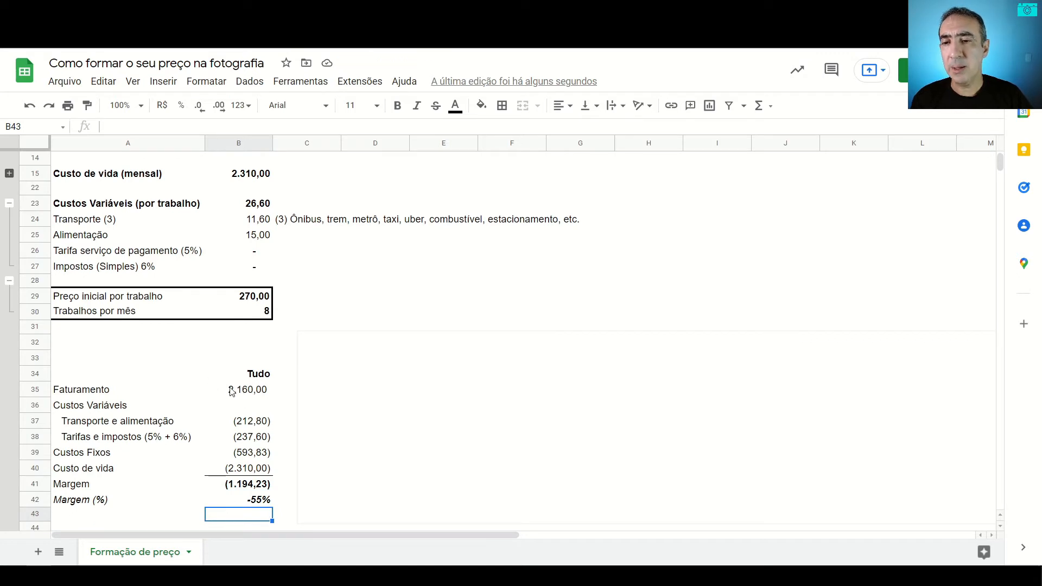
Step: Inspect the Faturamento formula and its referenced cells, leaving the formula unedited
left_click(249, 395)
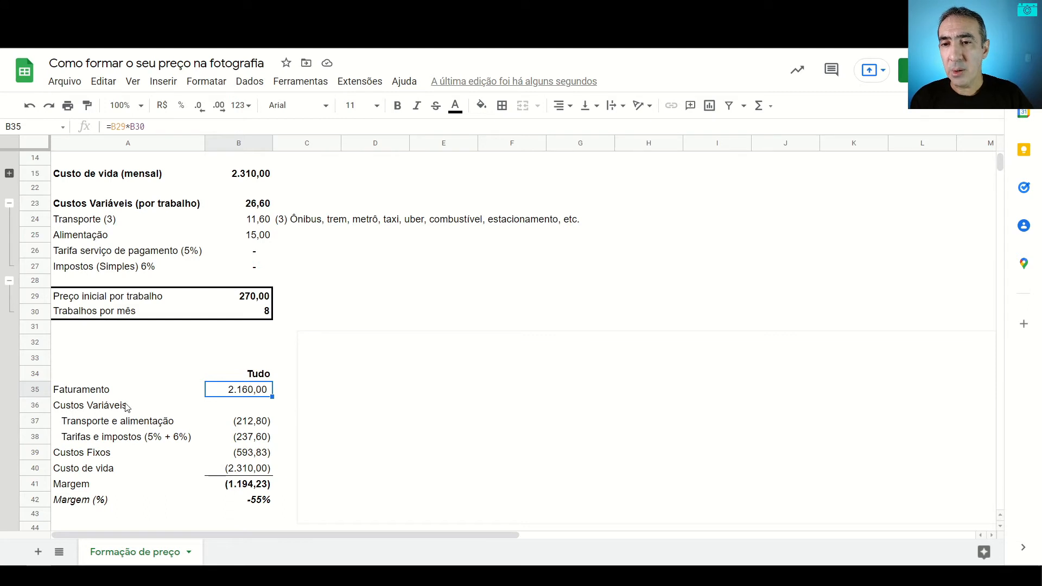
double_click(241, 393)
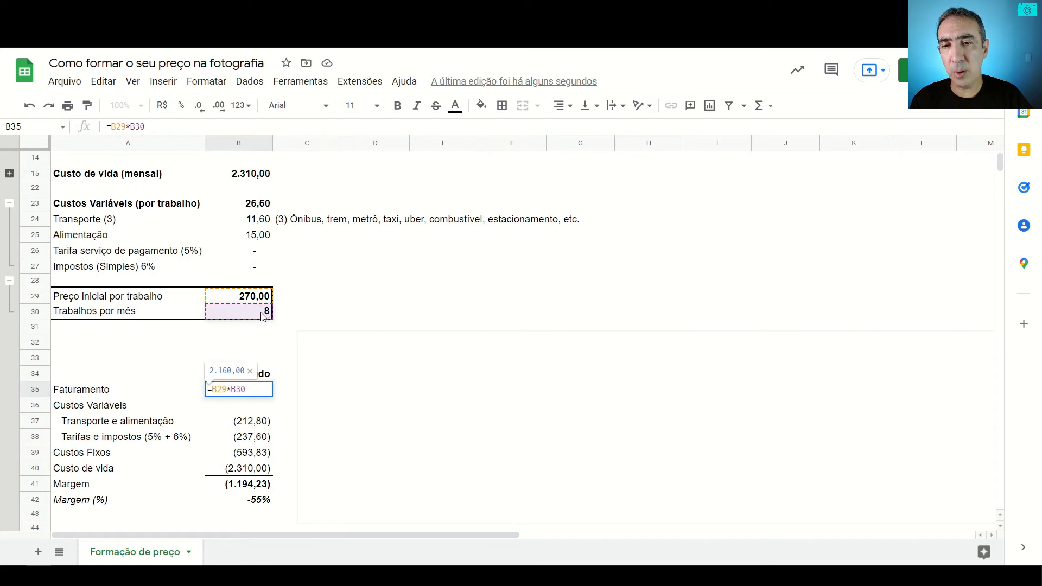
key("Escape")
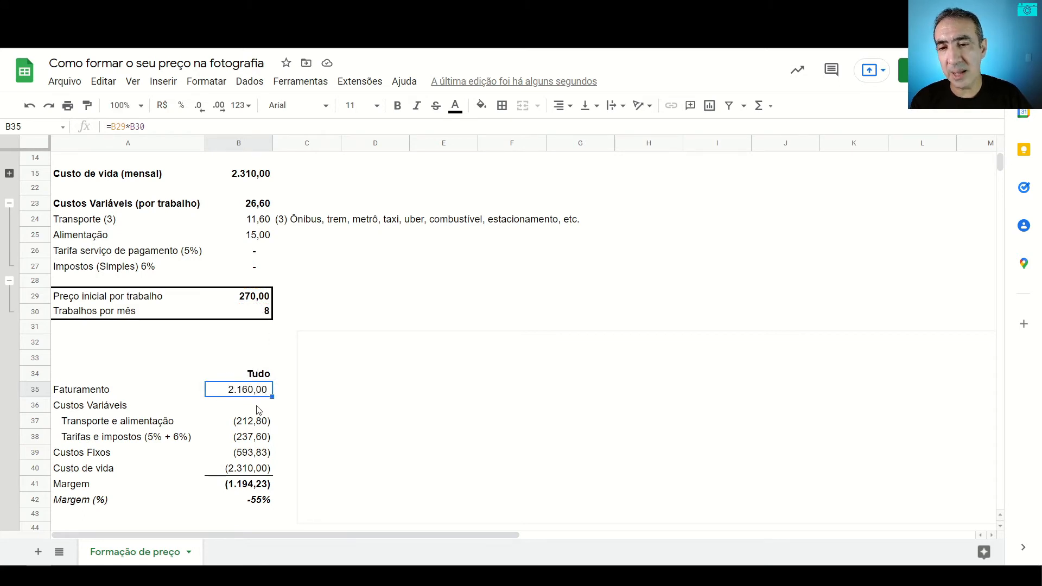
Step: Inspect the formulas of Transporte e alimentação and Tarifas e impostos (5% + 6%) with their referenced cells
left_click(250, 426)
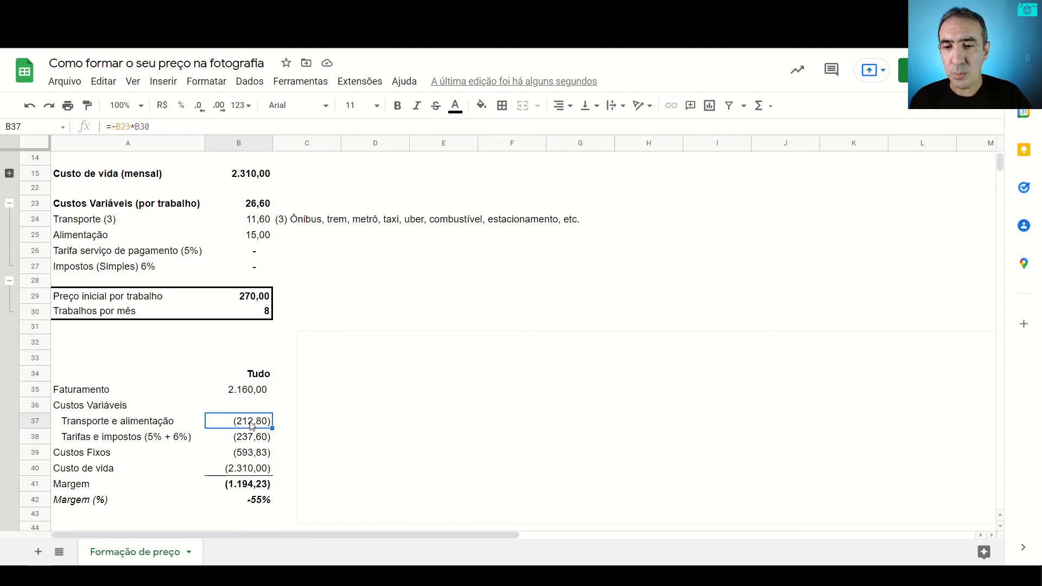
double_click(251, 425)
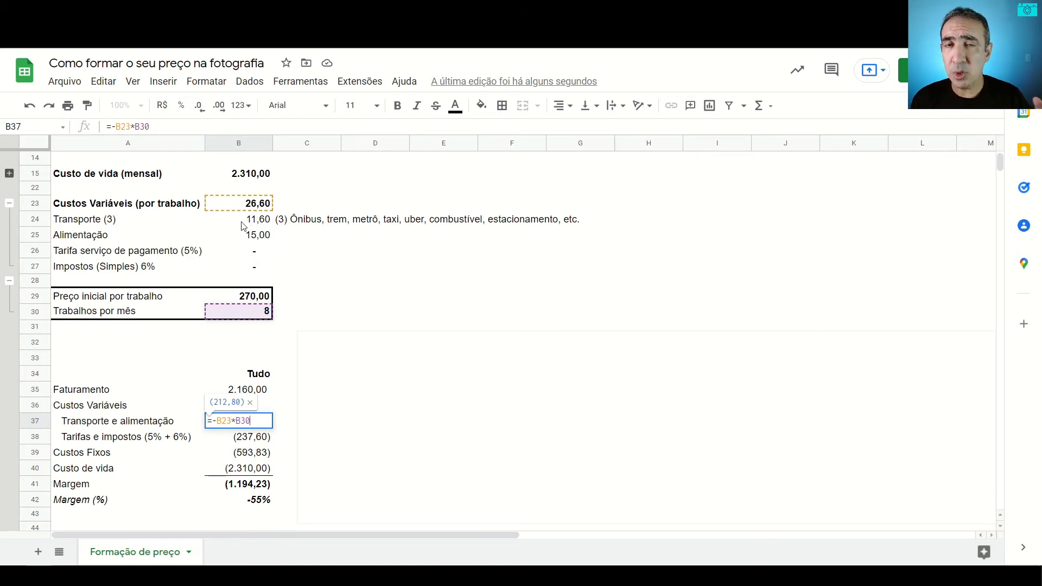
key("Escape")
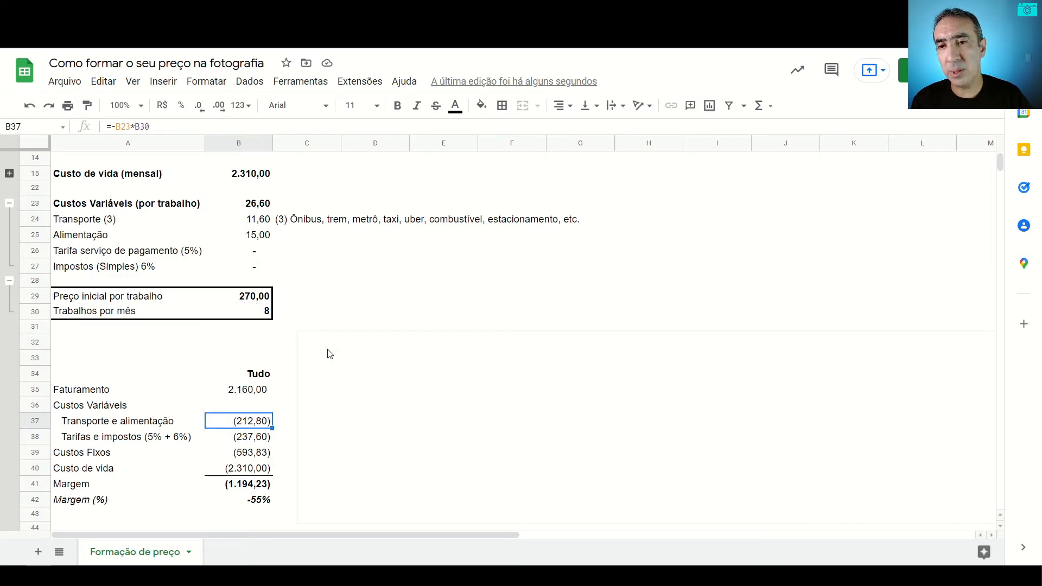
left_click(245, 440)
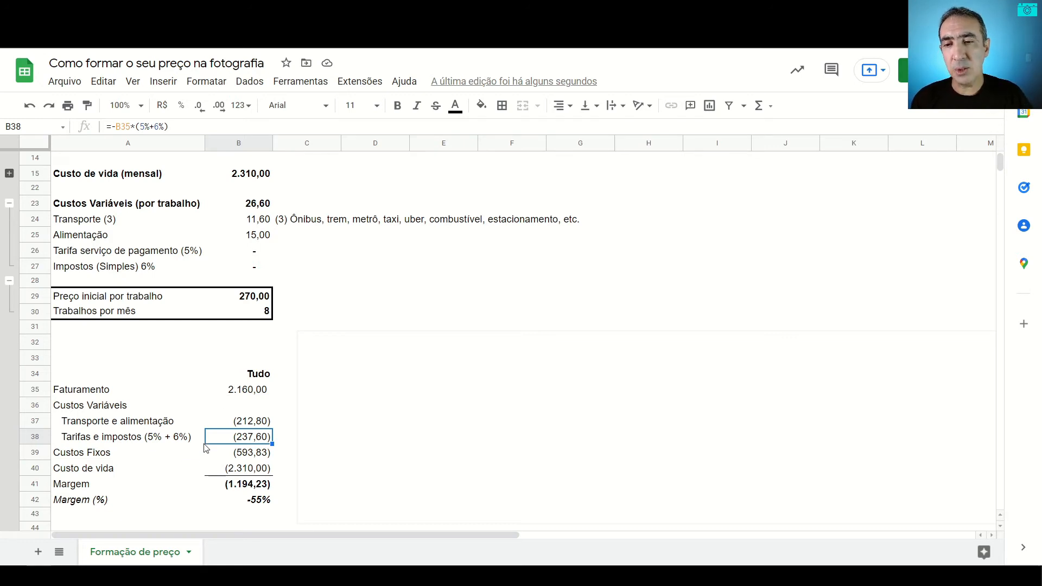
double_click(256, 440)
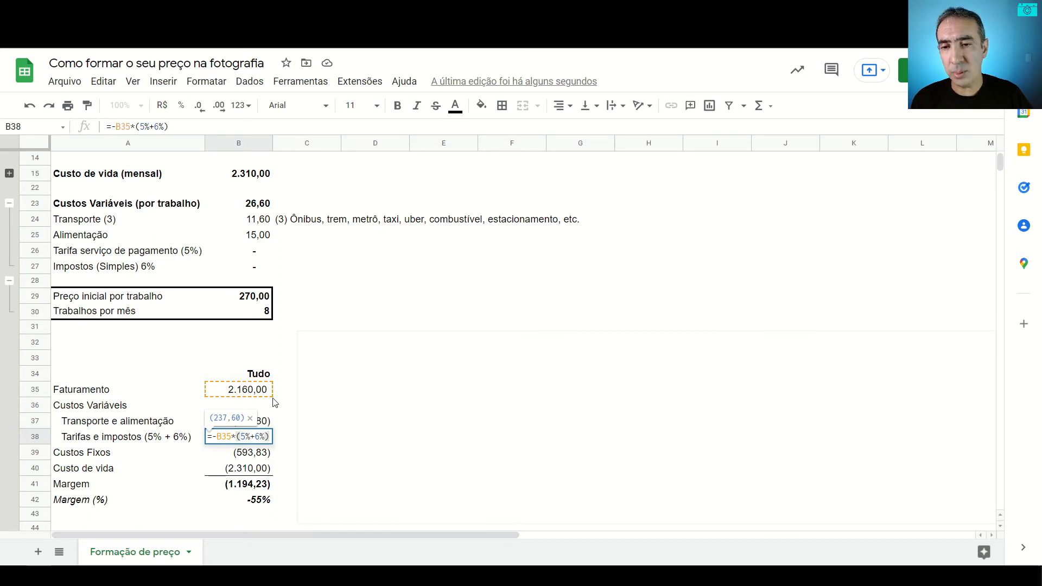
key("Escape")
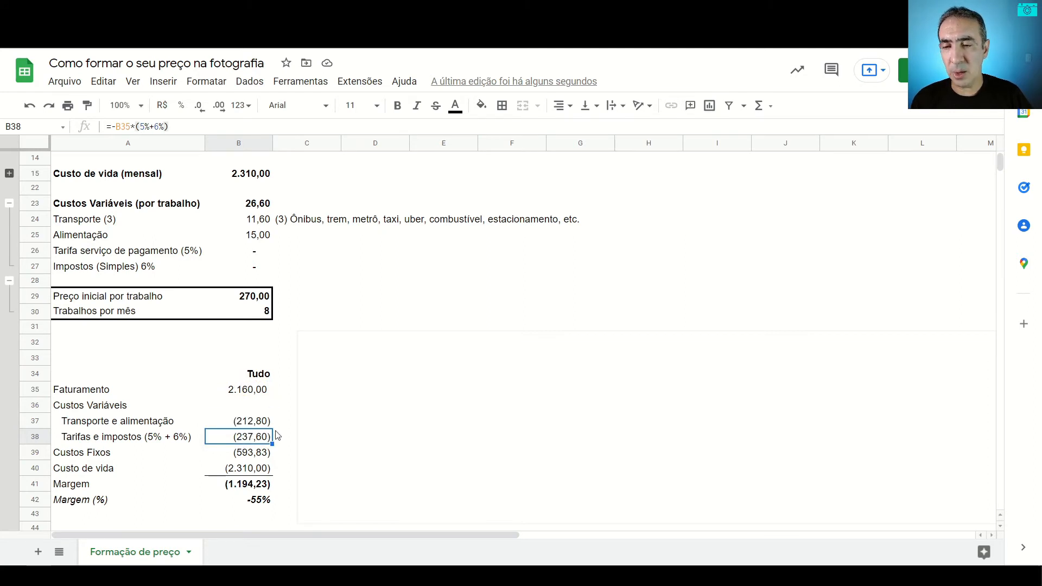
Step: Trace the Custos Fixos and Custo de vida amounts in the Tudo column back to their monthly totals
left_click(240, 456)
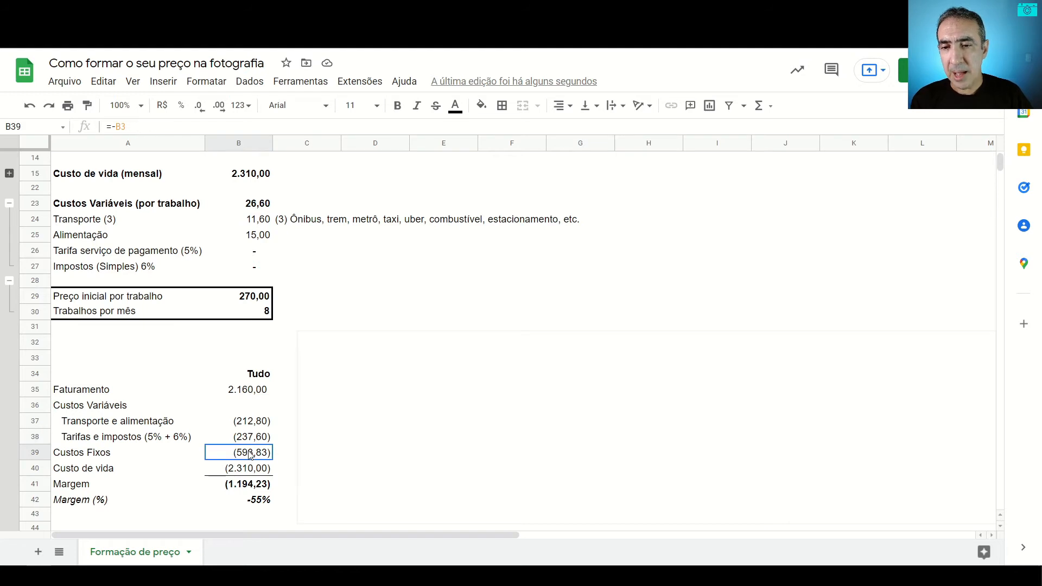
type("=-B3")
scroll(324, 281, "up", 1)
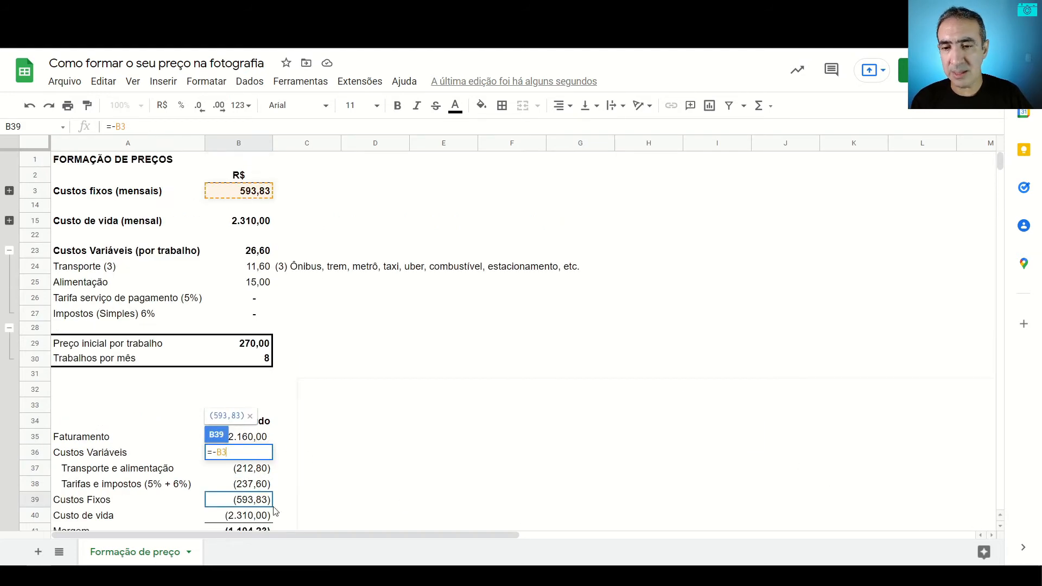
key("Escape")
left_click(277, 525)
key("Down")
key("Down")
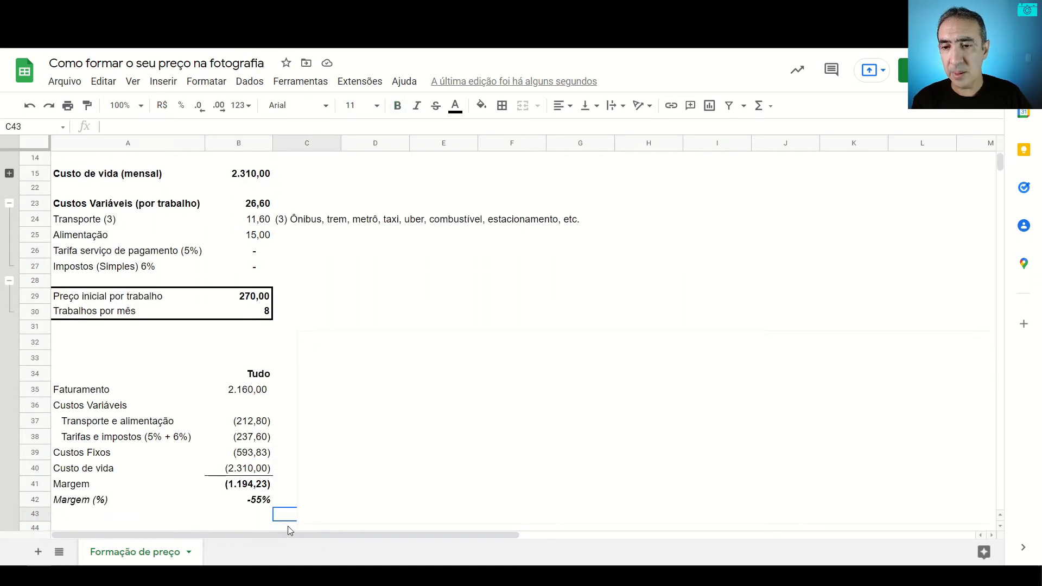
left_click(250, 474)
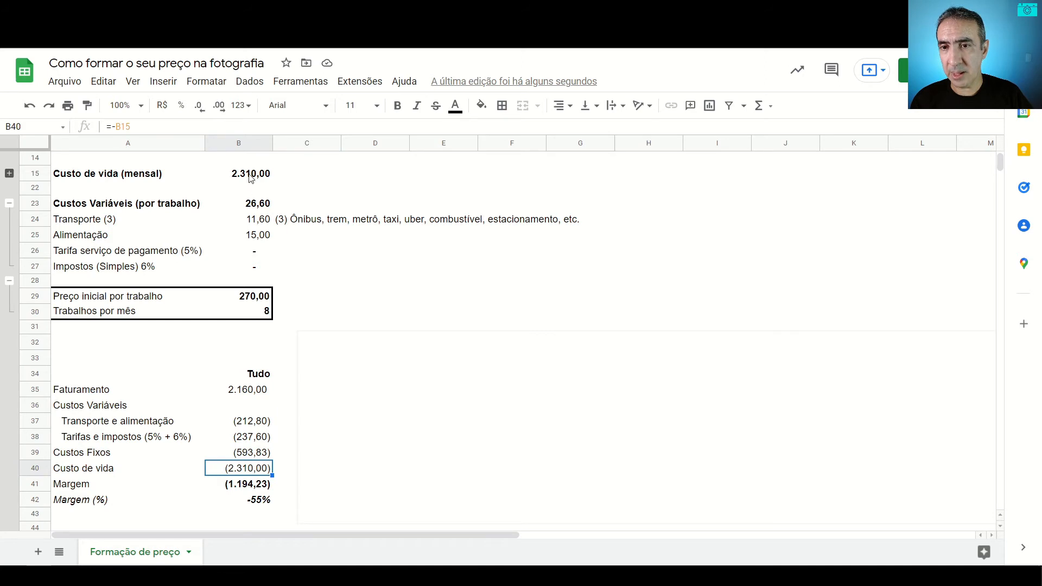
Step: Examine the Margem and Margem (%) formulas in the Tudo column, comparing the margin with Faturamento
left_click(252, 486)
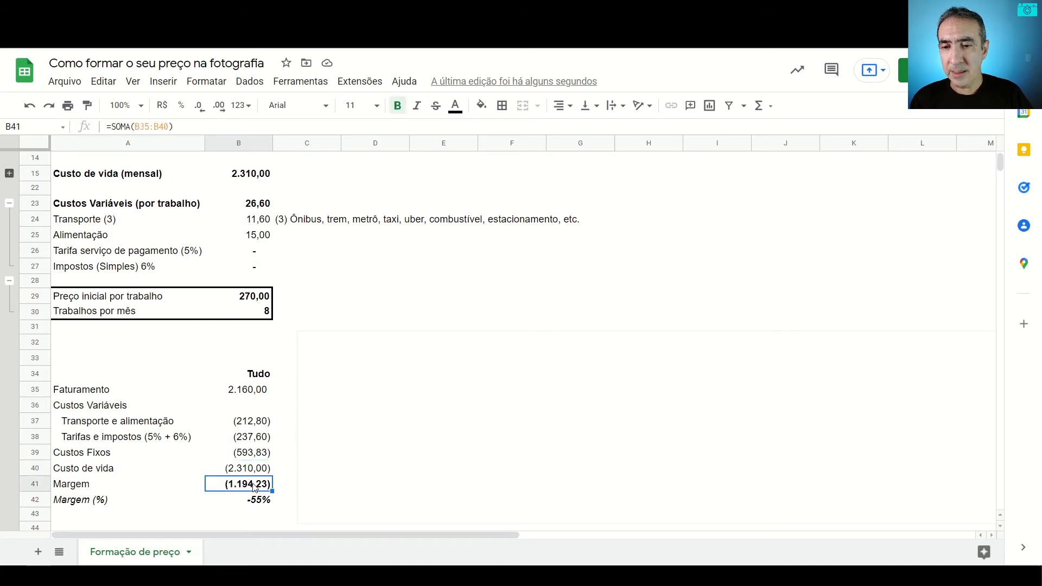
left_click(243, 391)
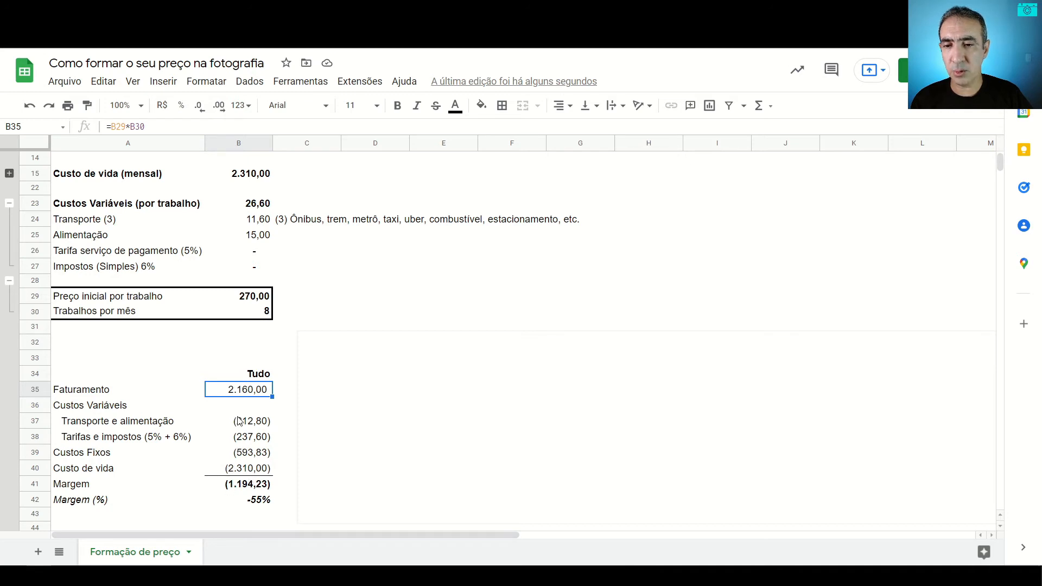
left_click(248, 491)
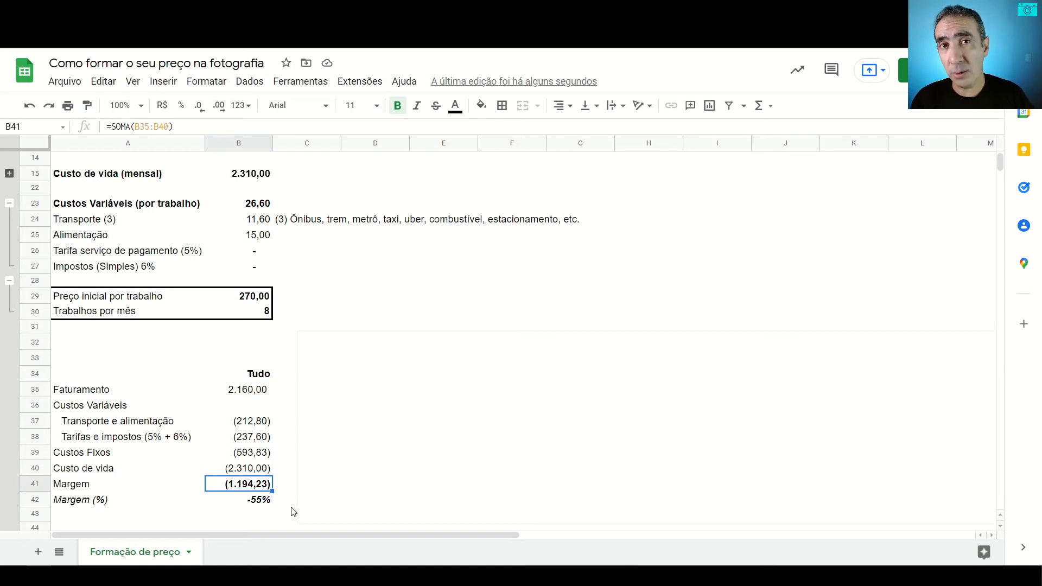
key("Down")
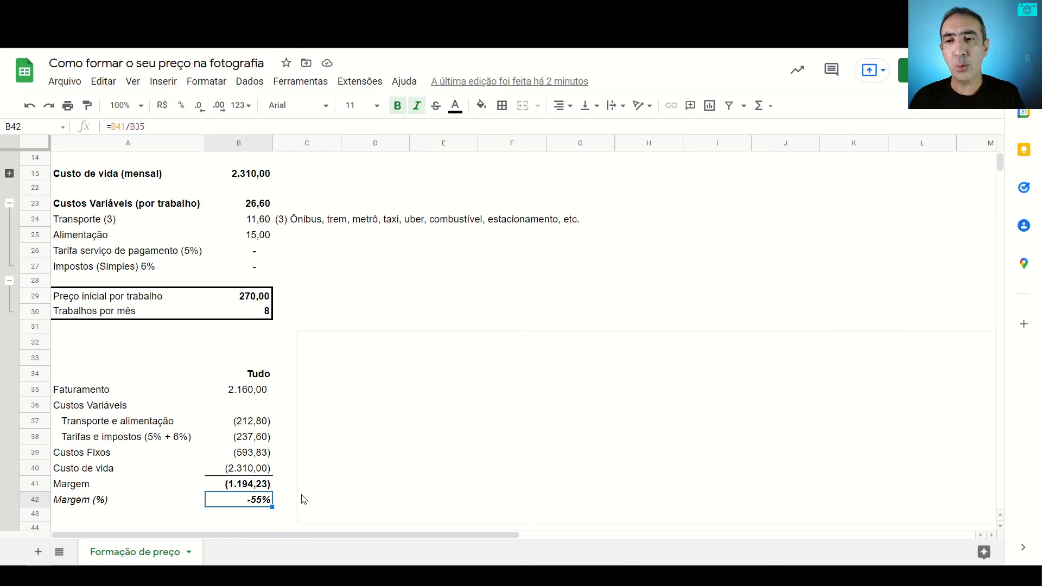
Step: Review the Preço inicial por trabalho and Trabalhos por mês values that feed the Tudo scenario
left_click(257, 299)
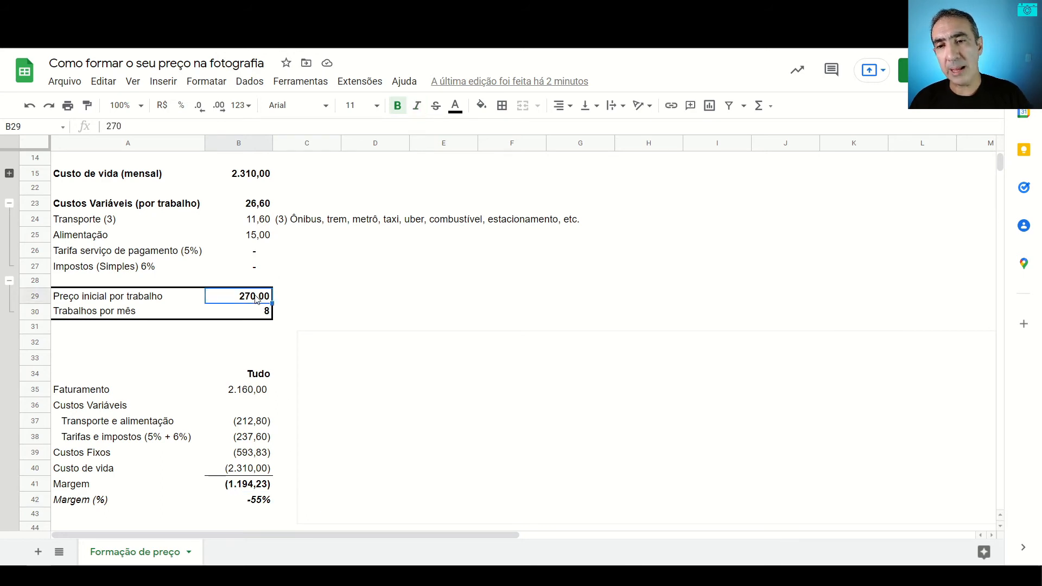
key("Down")
key("Up")
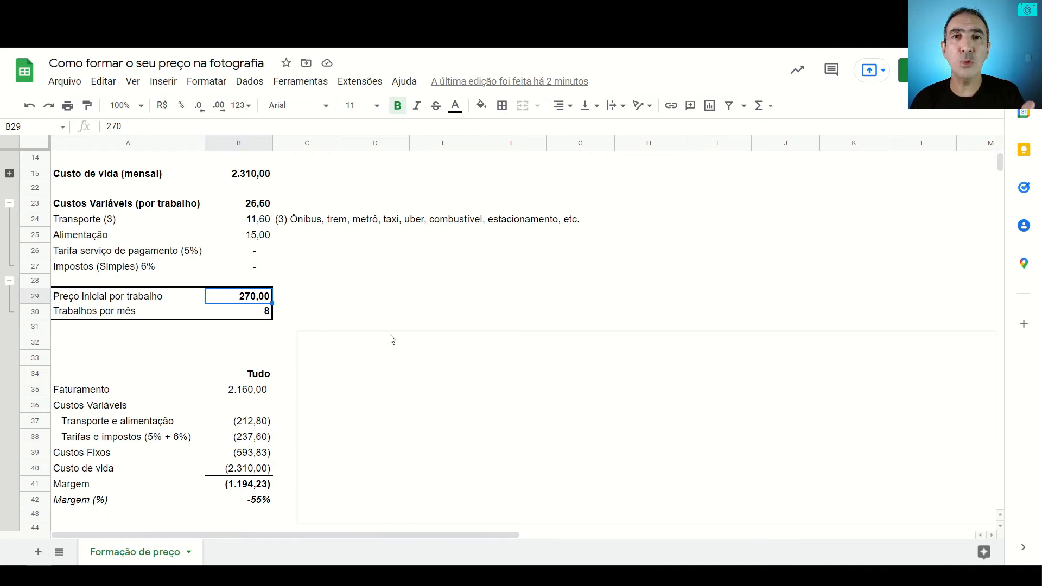
Step: Move the white cover object aside to uncover the Sem impostos scenario column
left_click(319, 296)
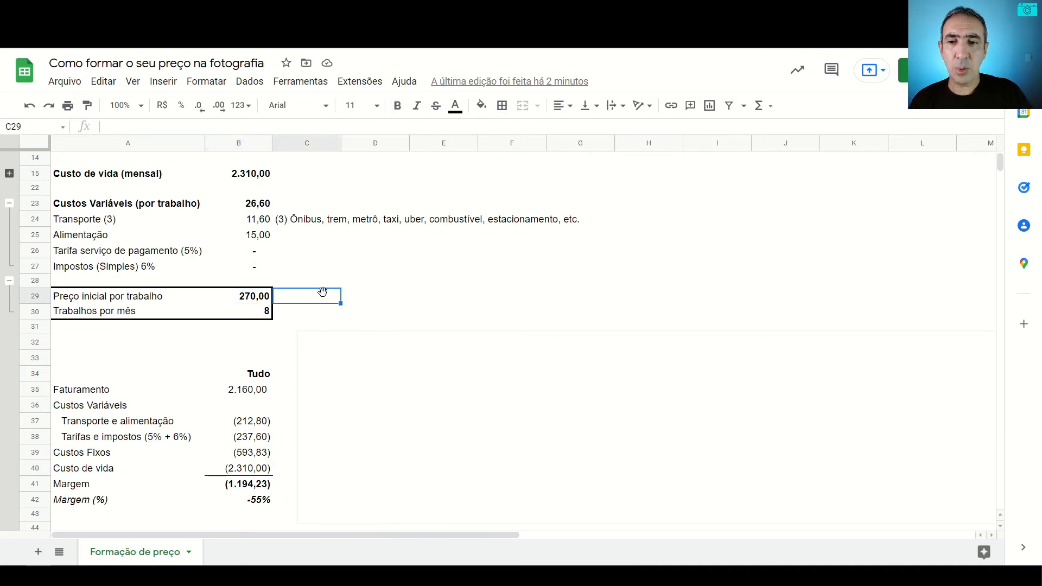
left_click(393, 387)
left_click_drag(411, 401, 543, 406)
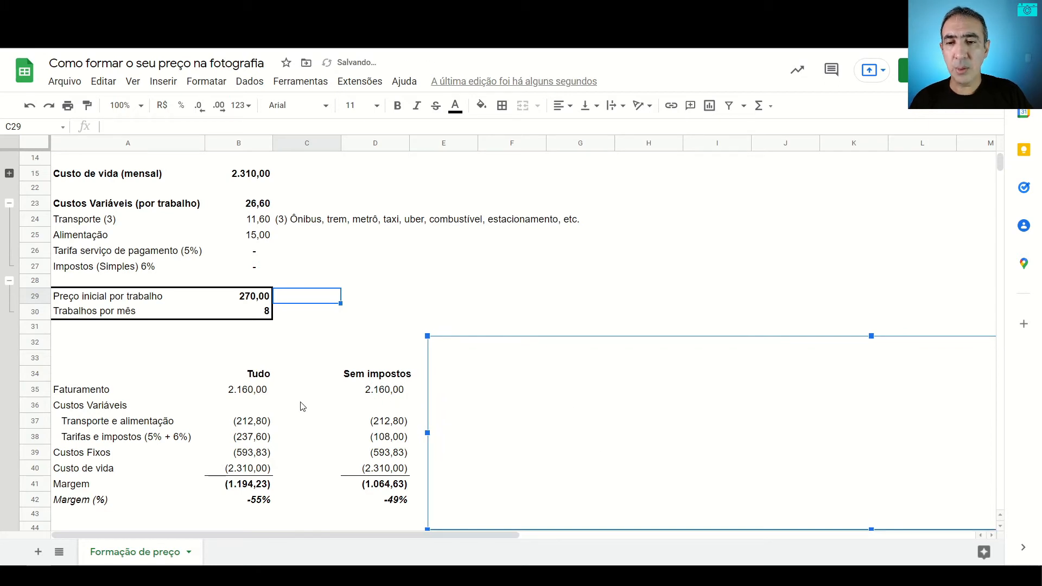
Step: Inspect the formulas of the Sem impostos column from Faturamento down through the costs to Margem and Margem (%)
left_click(389, 393)
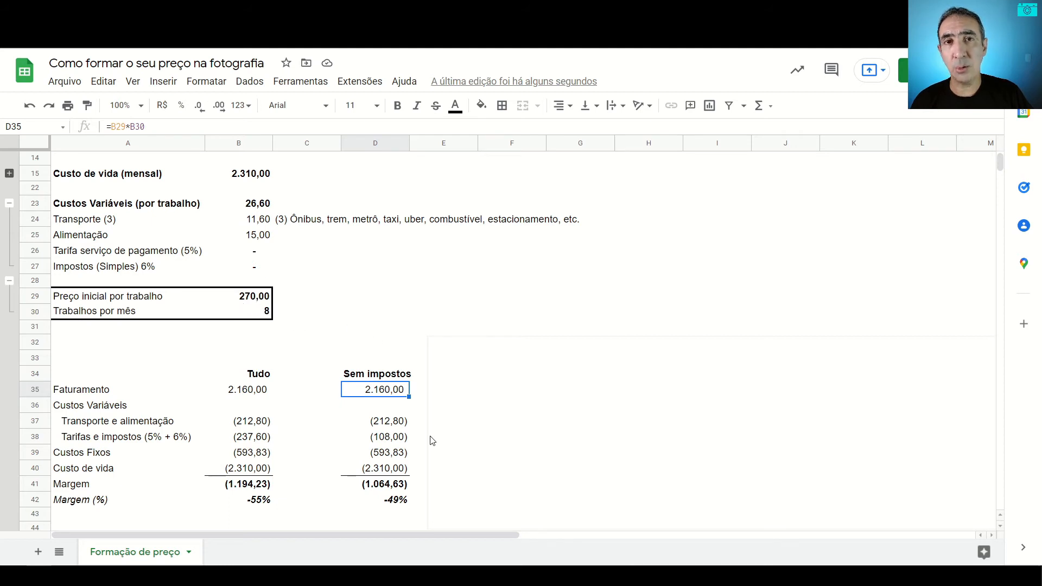
left_click(397, 425)
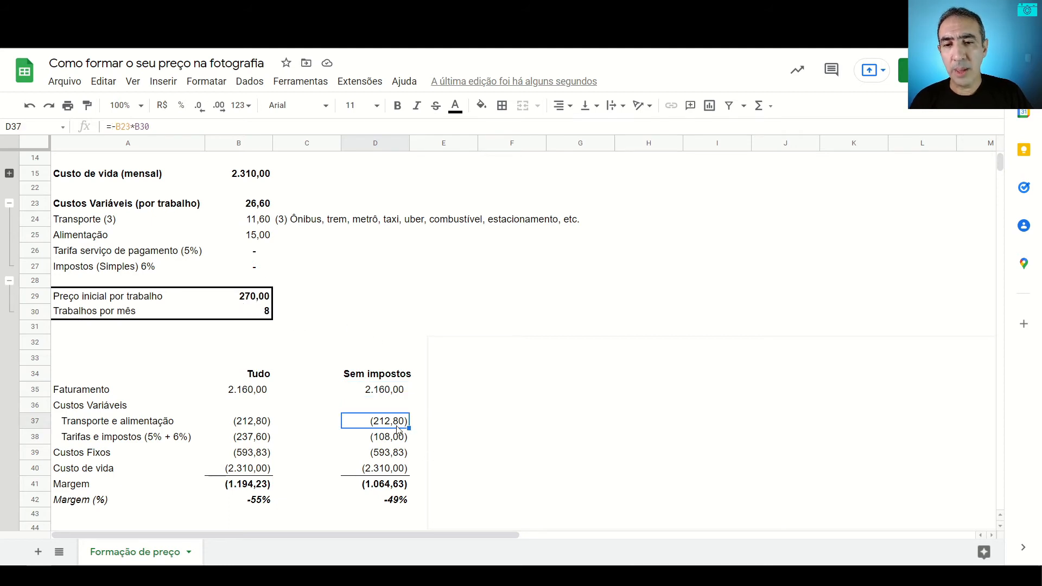
left_click(392, 438)
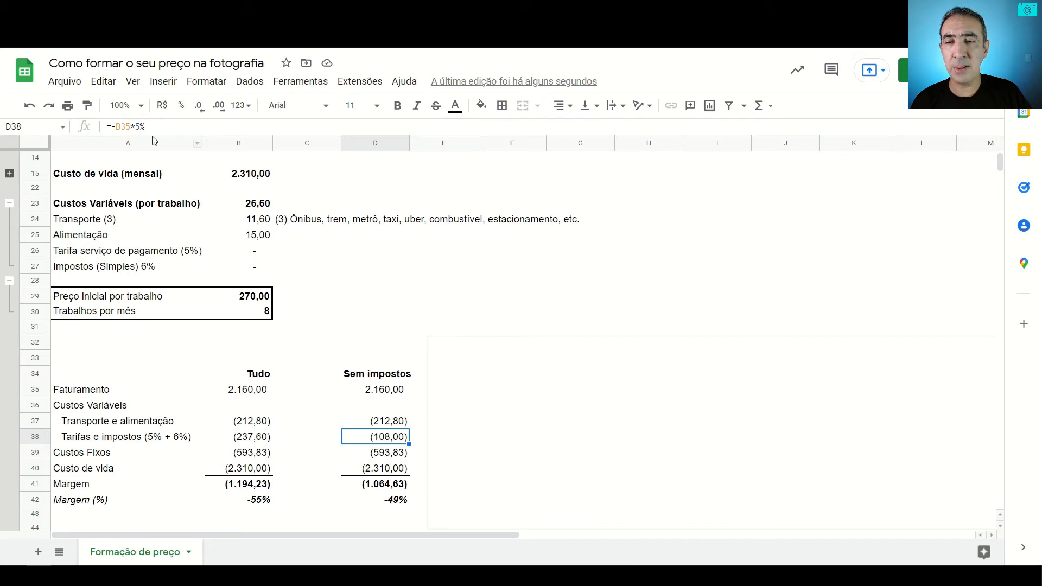
left_click(393, 455)
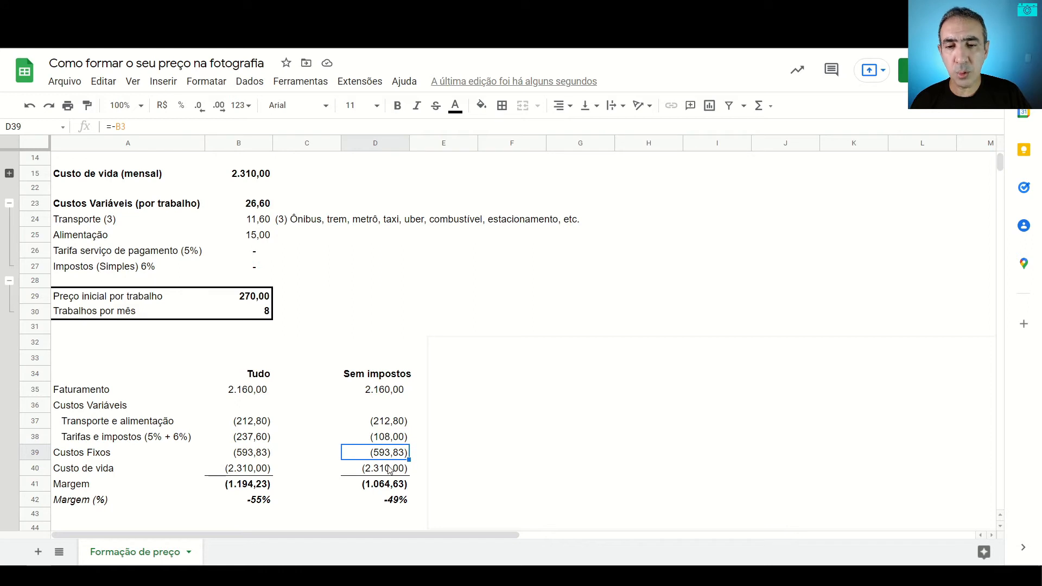
left_click(389, 469)
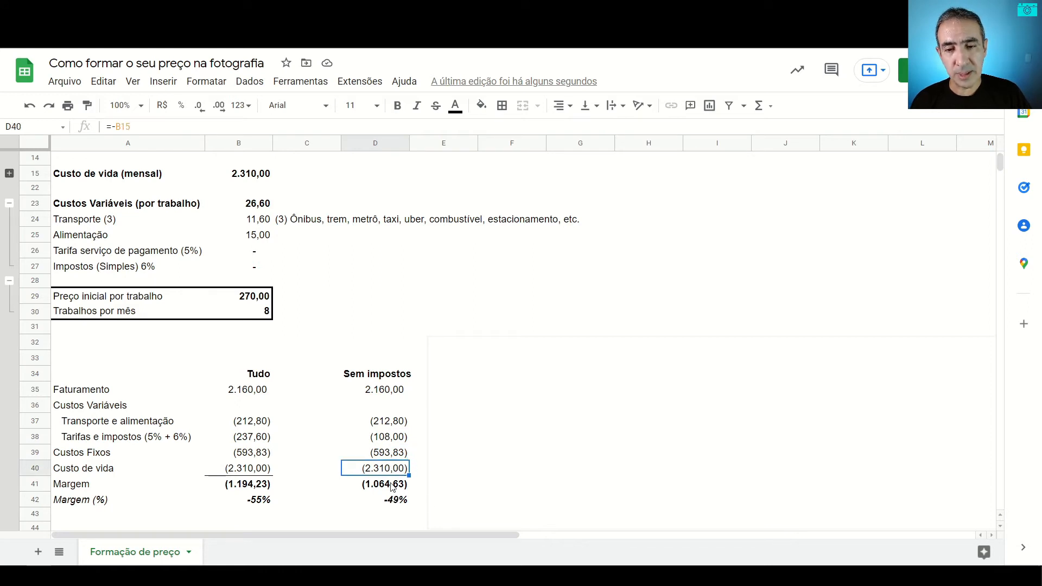
left_click(391, 486)
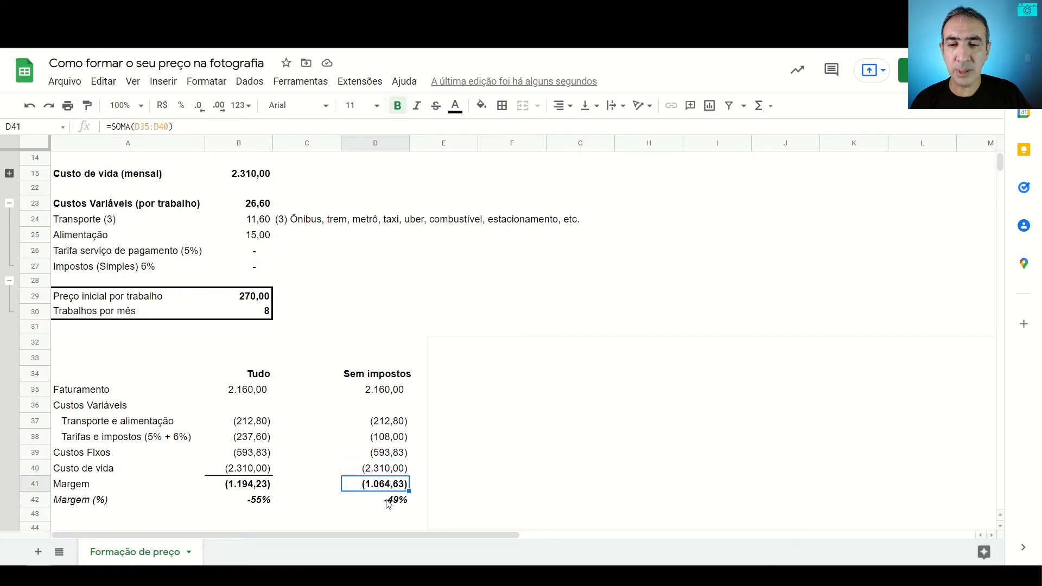
left_click(388, 501)
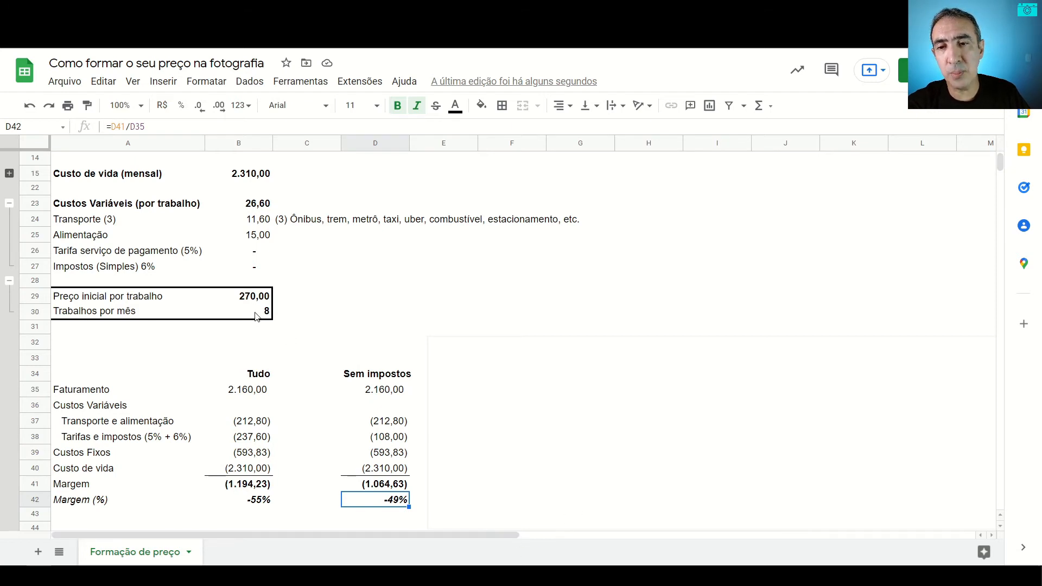
Step: Move the white cover to uncover the Sem impostos ou tarifas column, and check its Tarifas e impostos and Margem (%) formulas
mouse_move(469, 393)
left_mouse_down()
mouse_move(607, 395)
mouse_move(619, 378)
mouse_move(609, 386)
left_mouse_up()
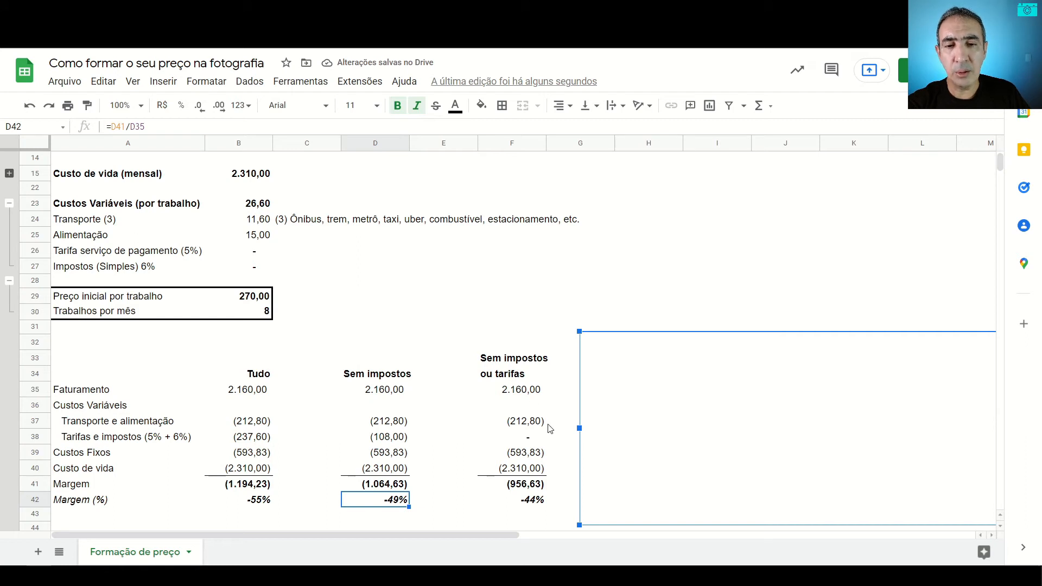
left_click(523, 438)
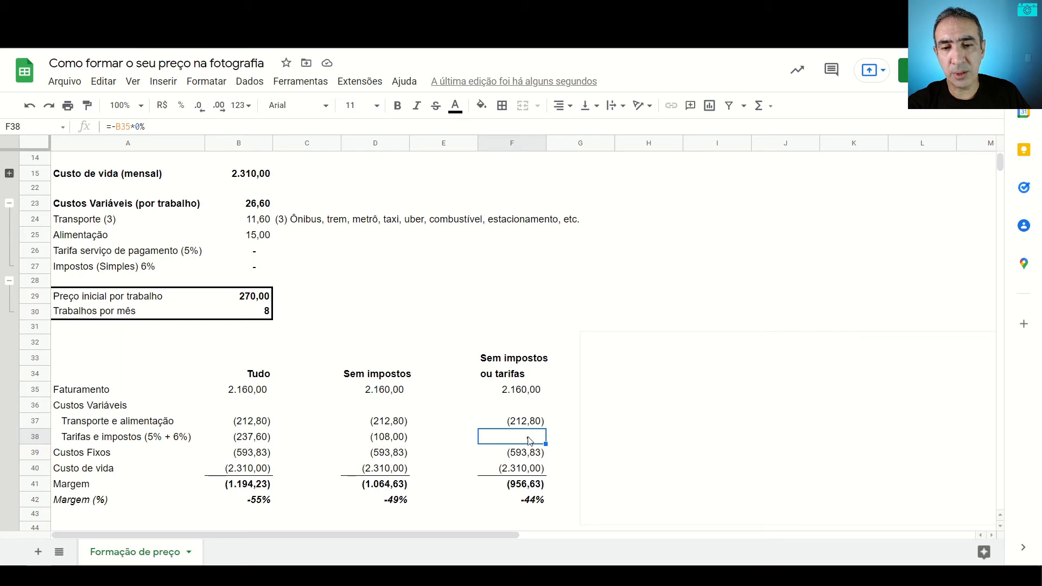
left_click(527, 502)
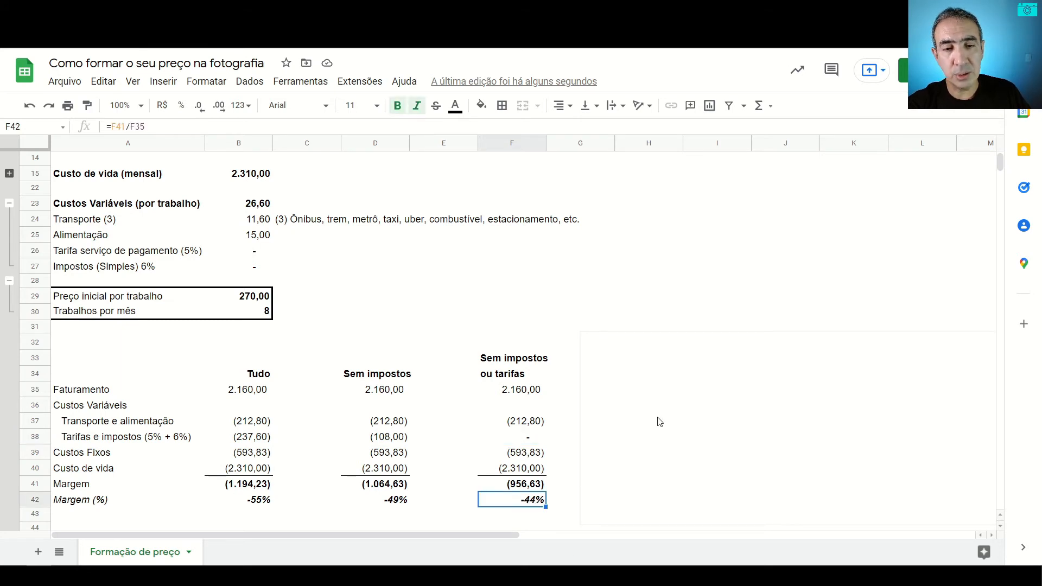
Step: Uncover the scenario with 50% do custo de vida and check its Faturamento, Custo de vida, Margem and Margem (%) formulas
mouse_move(651, 412)
left_mouse_down()
mouse_move(635, 407)
mouse_move(756, 404)
left_mouse_up()
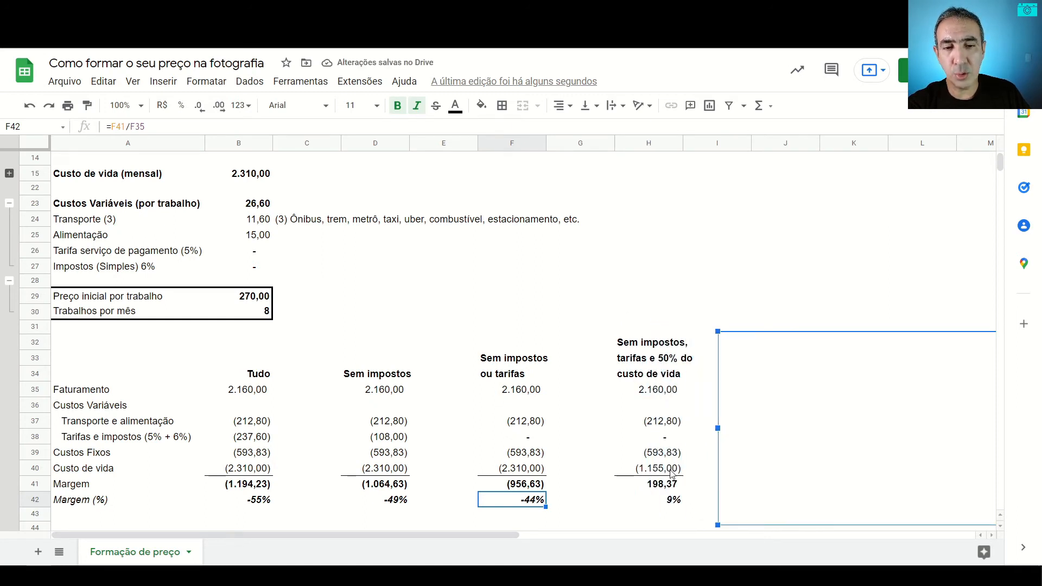
left_click(657, 395)
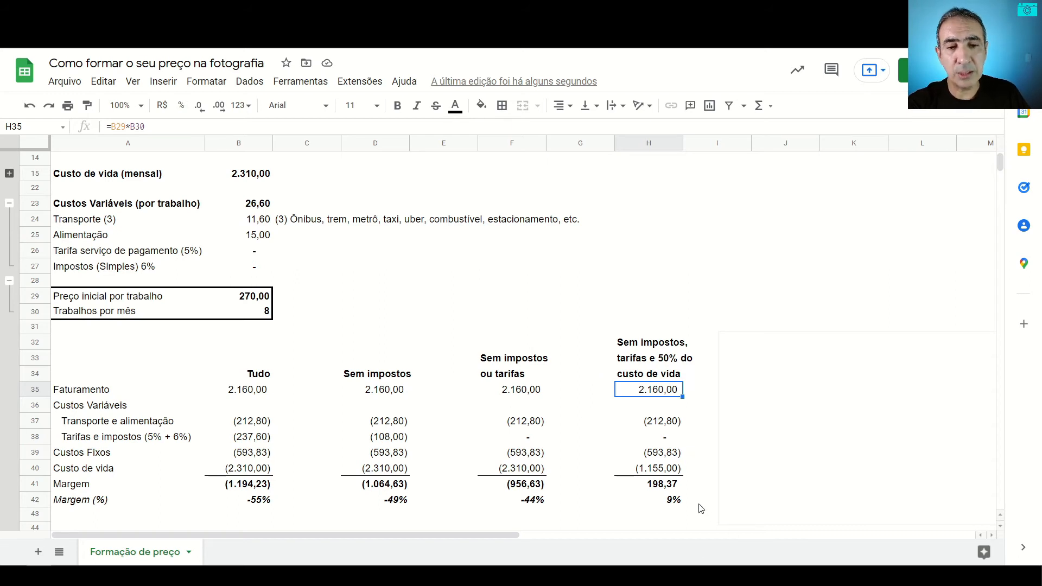
left_click(654, 470)
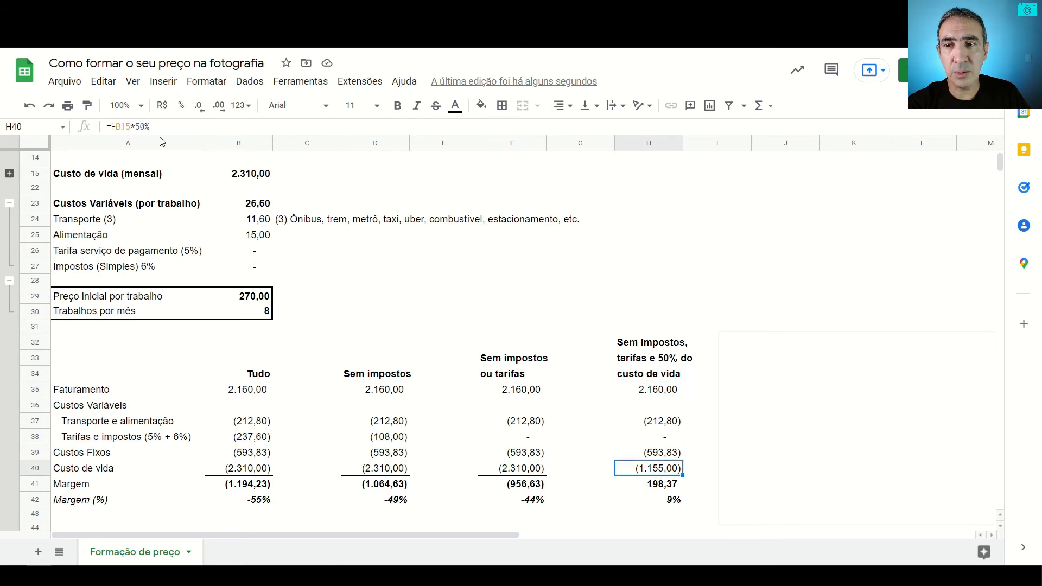
left_click(666, 487)
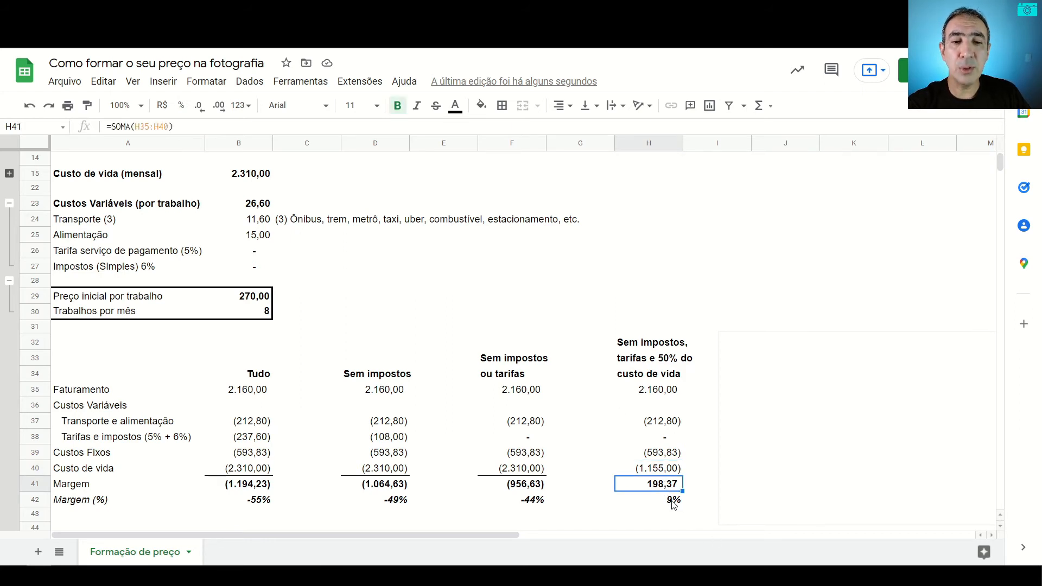
left_click(676, 504)
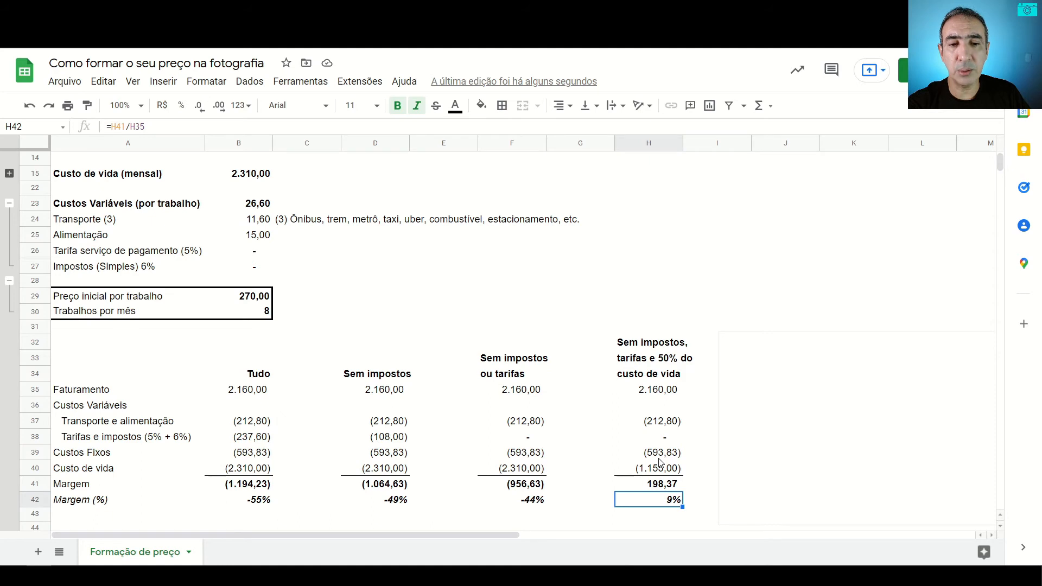
Step: Check the price per job and jobs per month, and move the white cover to uncover the scenario with 0% do custo de vida
left_click(255, 302)
left_click(258, 318)
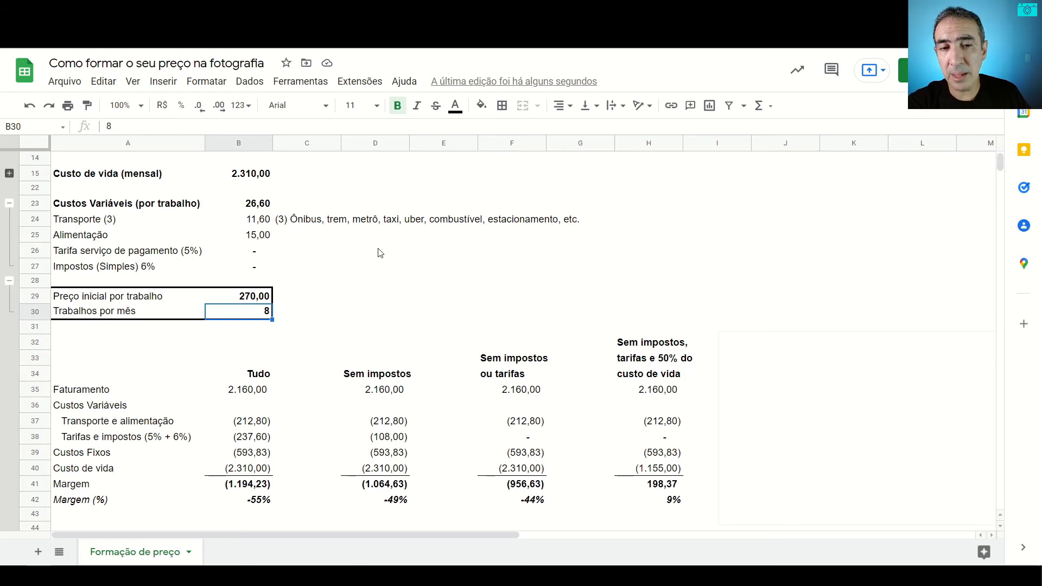
left_click(767, 358)
left_click_drag(752, 371, 895, 374)
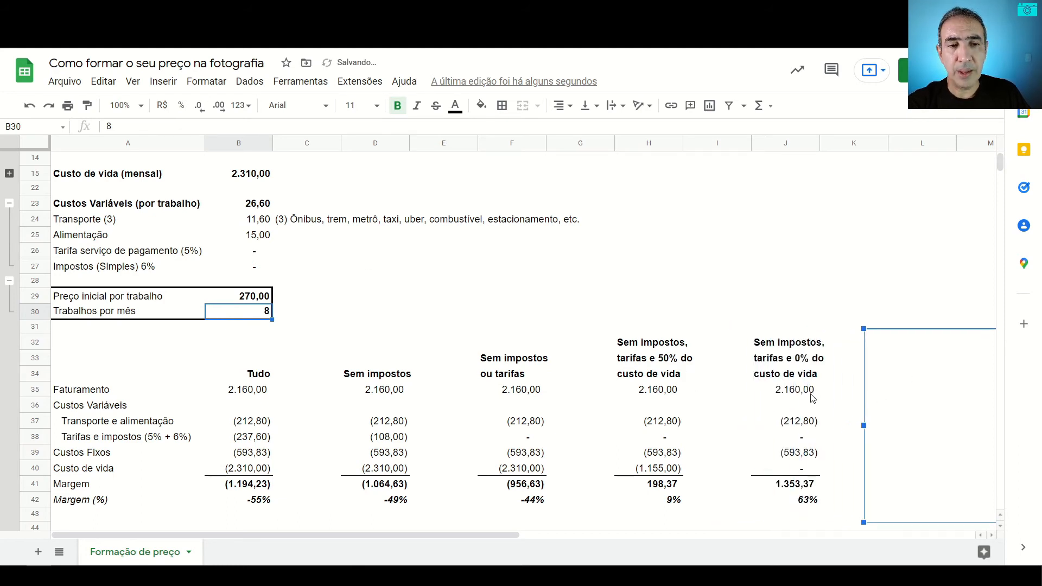
Step: Examine the 0% do custo de vida scenario's Faturamento, transport and food costs, Custos Fixos, Custo de vida, Margem and Margem (%)
left_click(801, 473)
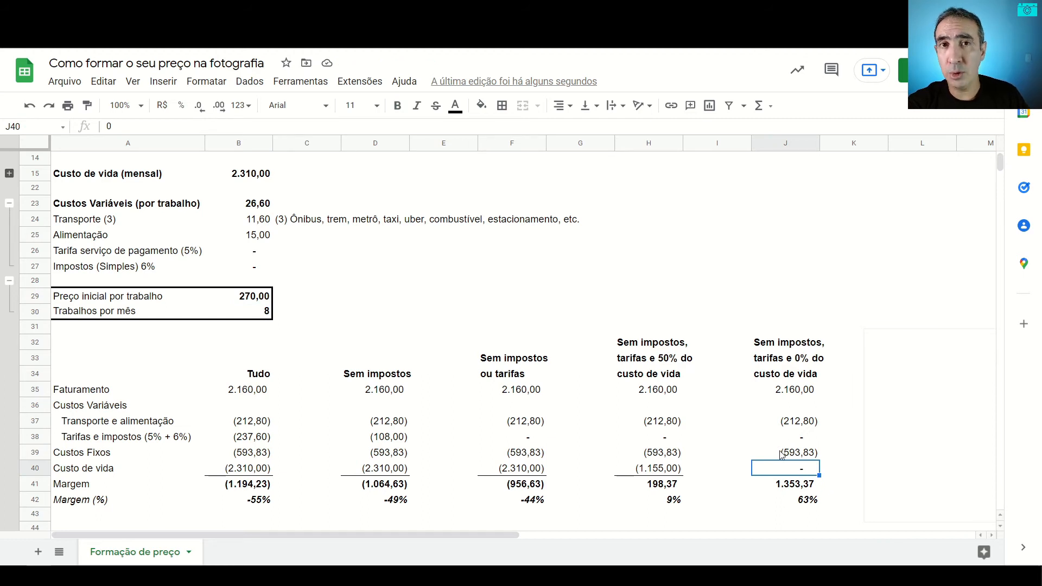
left_click(802, 392)
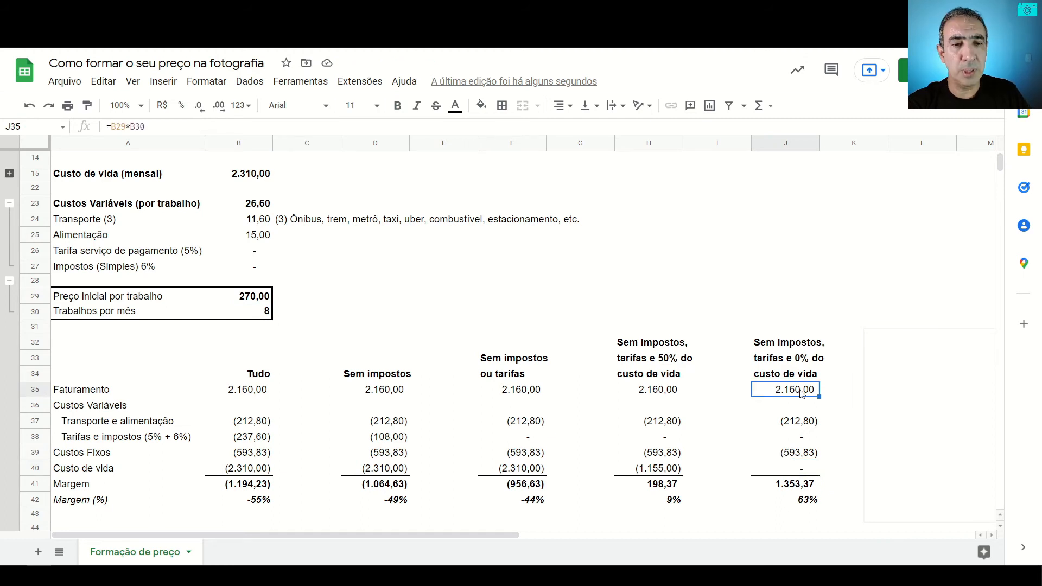
left_click(799, 426)
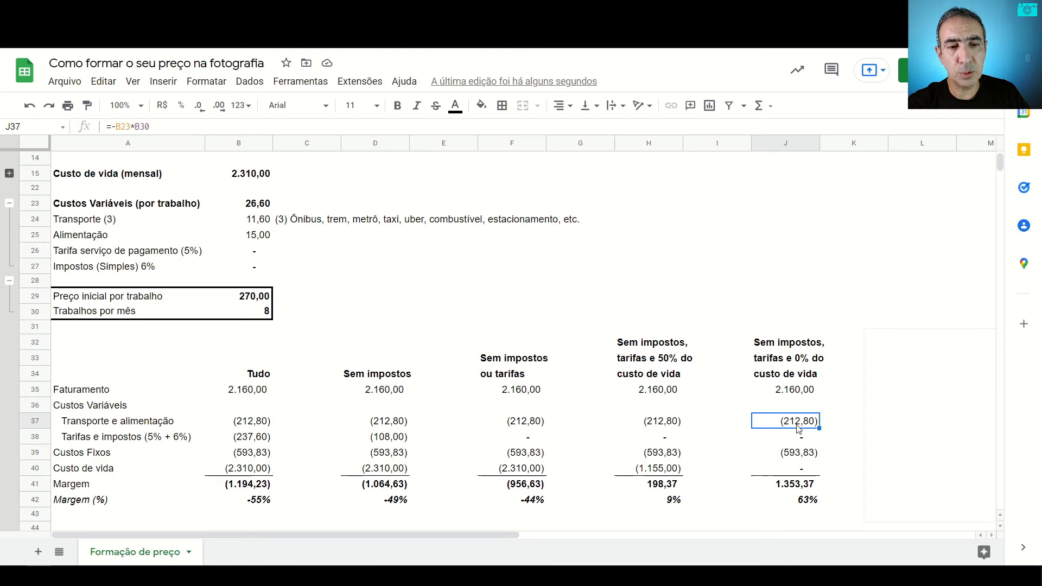
left_click(808, 452)
left_click(800, 470)
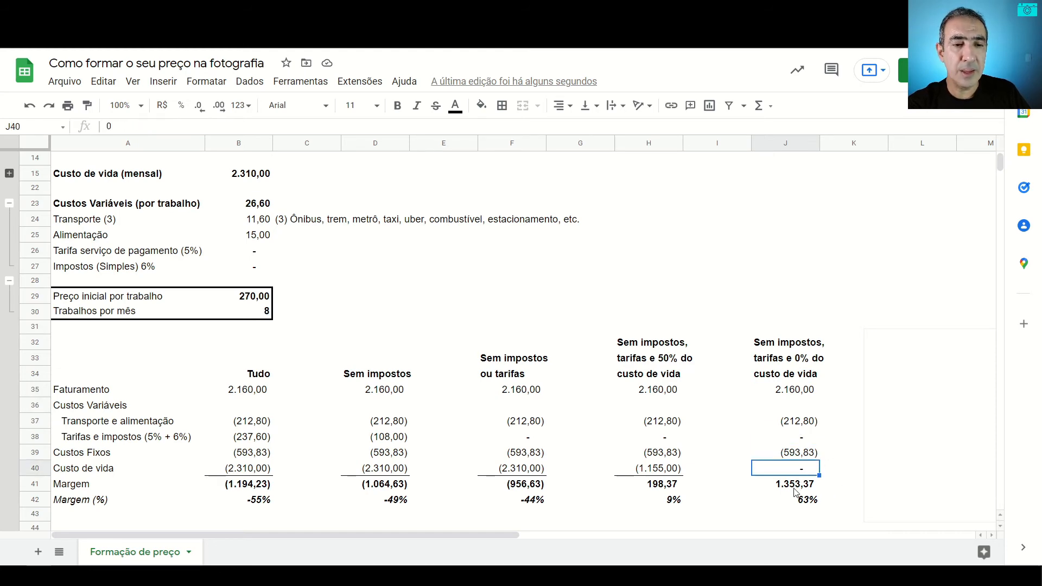
left_click(799, 504)
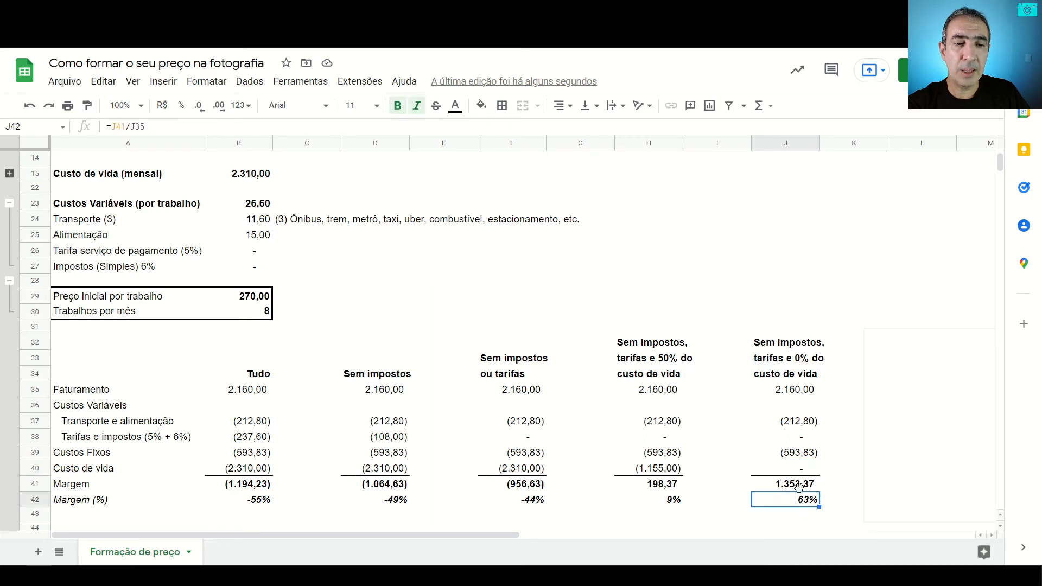
left_click(798, 487)
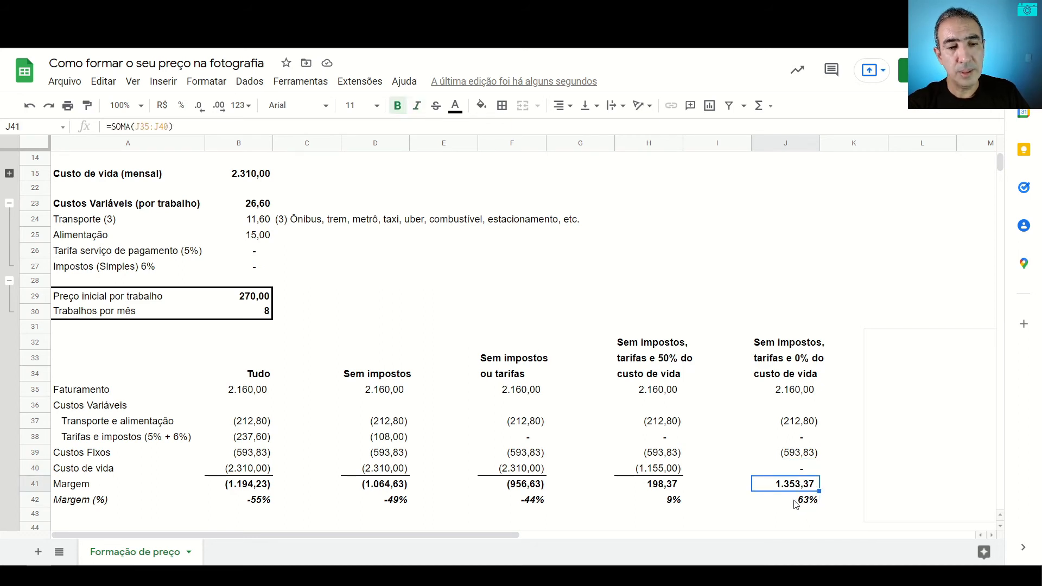
left_click(799, 502)
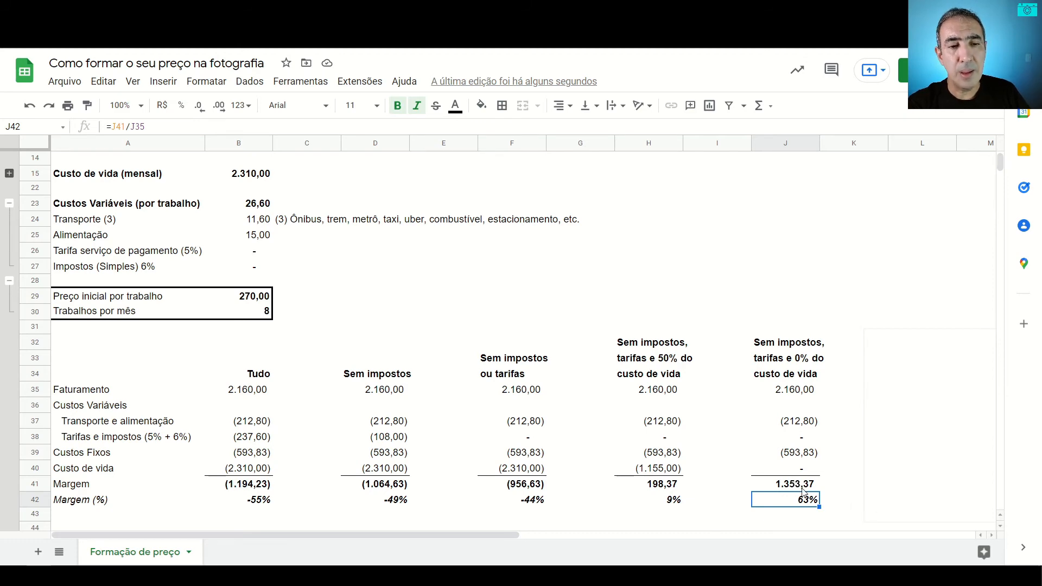
left_click(803, 488)
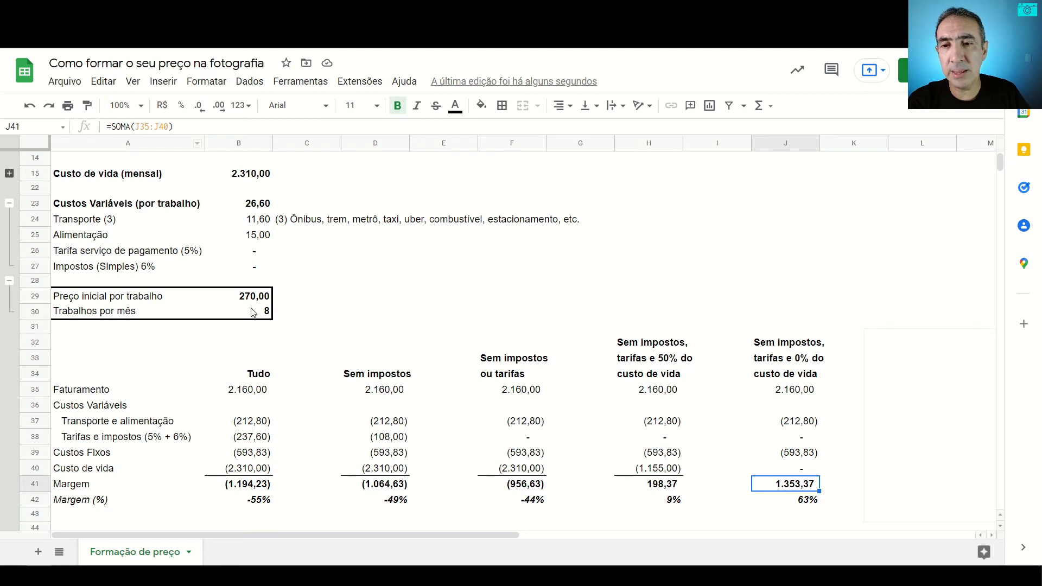
Step: Set the Preço inicial por trabalho to 280 and compare Margem and Margem (%) in the 50% and 0% custo de vida scenarios
left_click(264, 298)
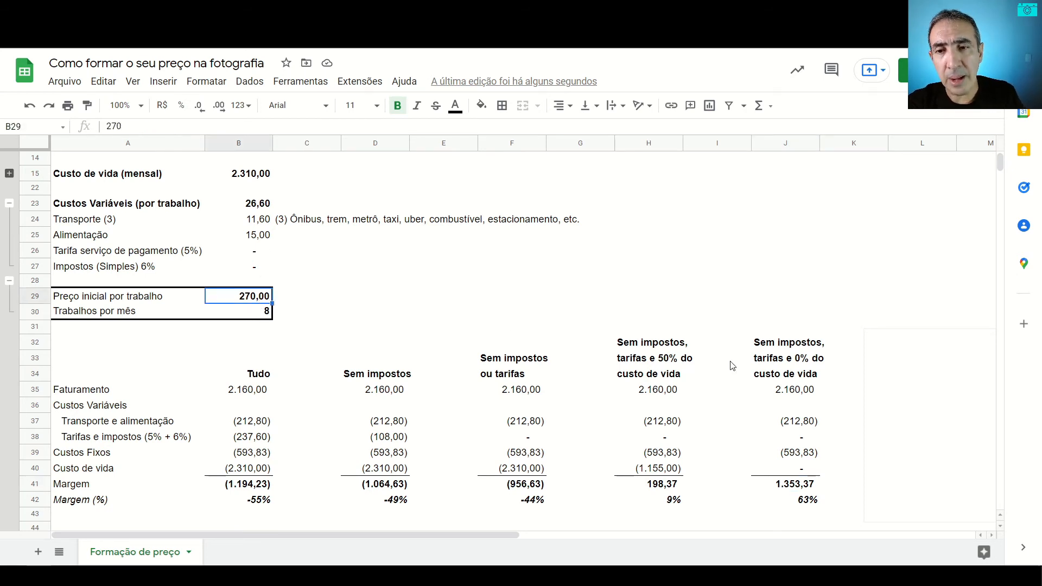
type("280")
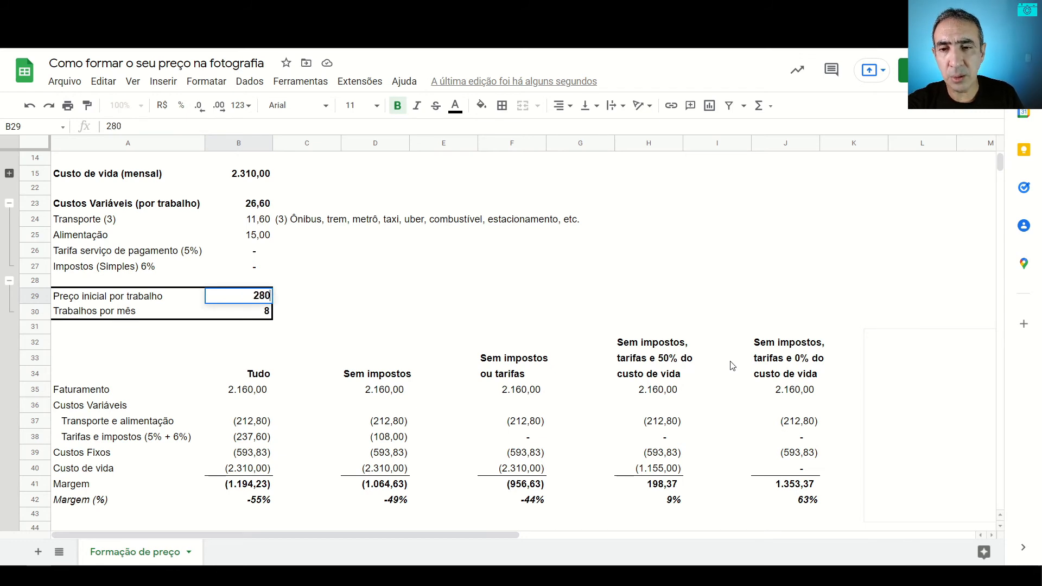
key("Return")
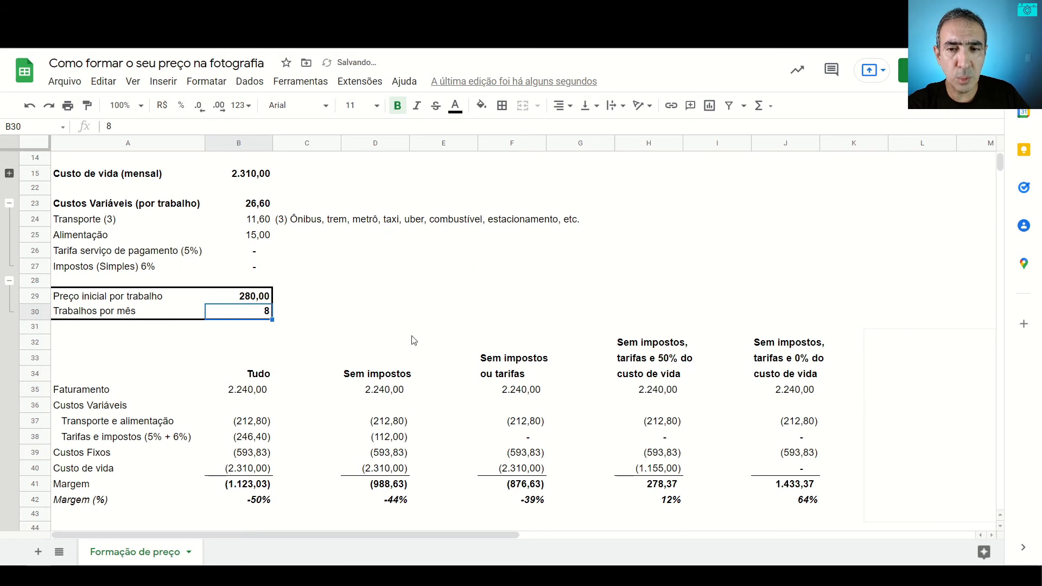
left_click(665, 498)
left_click(791, 498)
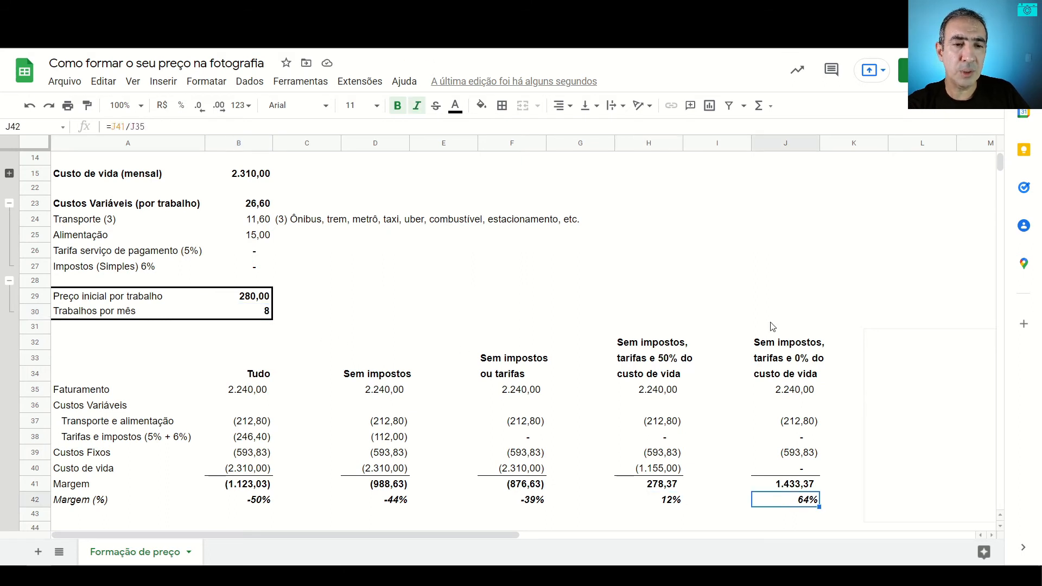
left_click(792, 488)
left_click(666, 487)
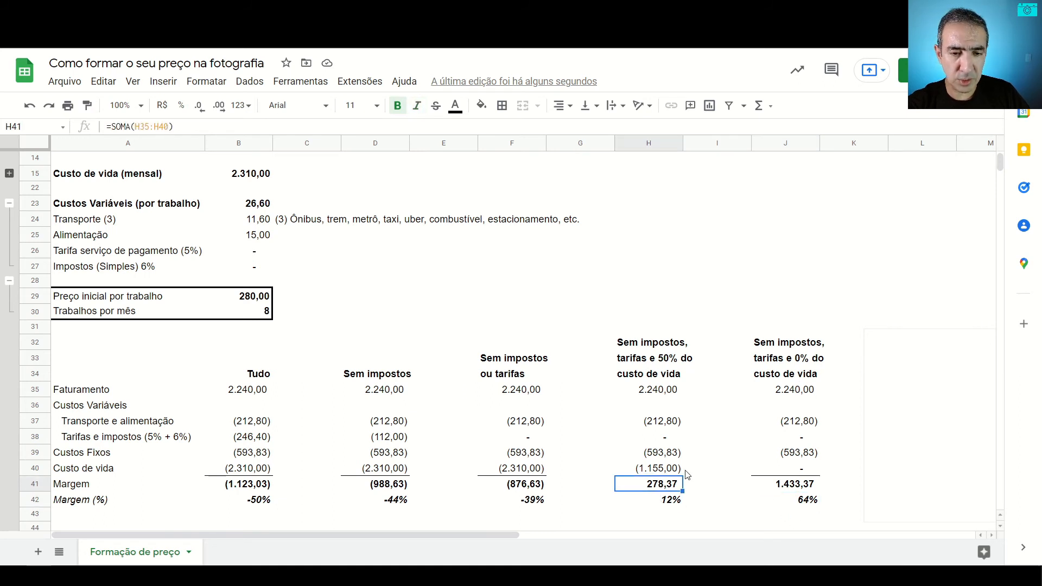
Step: Set the Preço inicial por trabalho to 270
left_click(260, 296)
type("270")
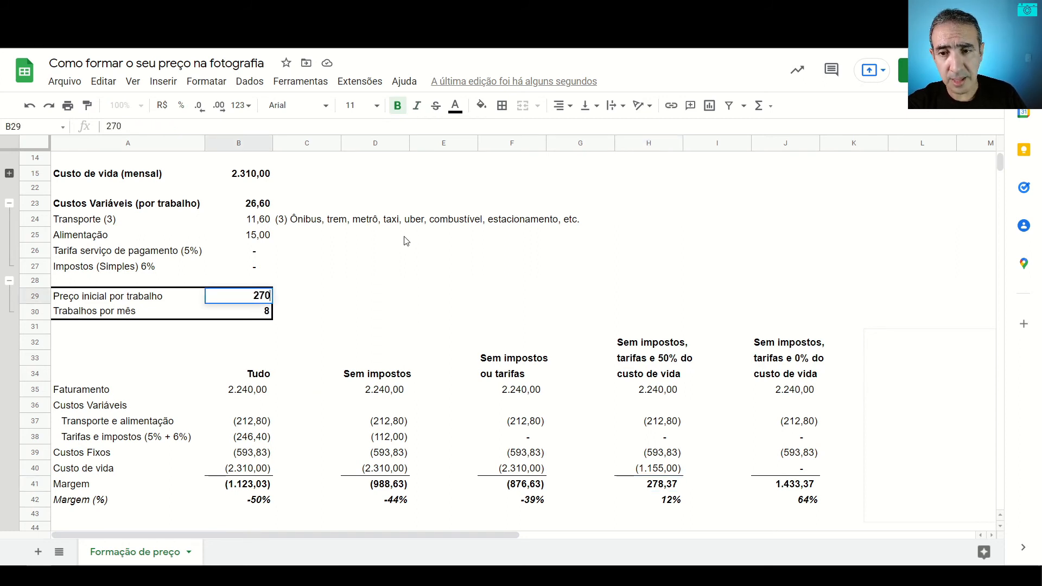
key("Return")
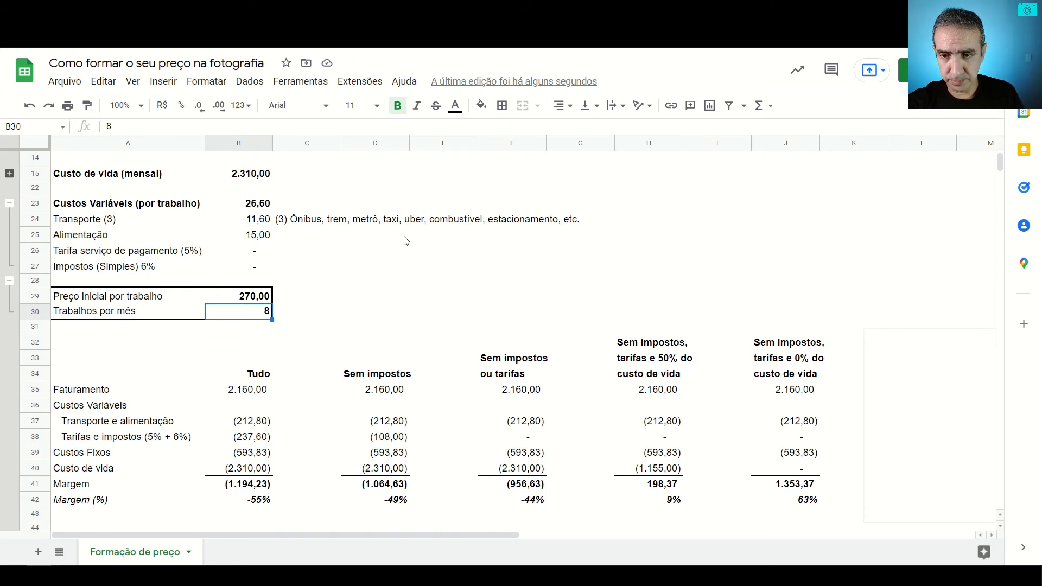
Step: Set Trabalhos por mês to 12 and check Margem and Margem (%) in the Sem impostos ou tarifas scenario
type("12")
key("Return")
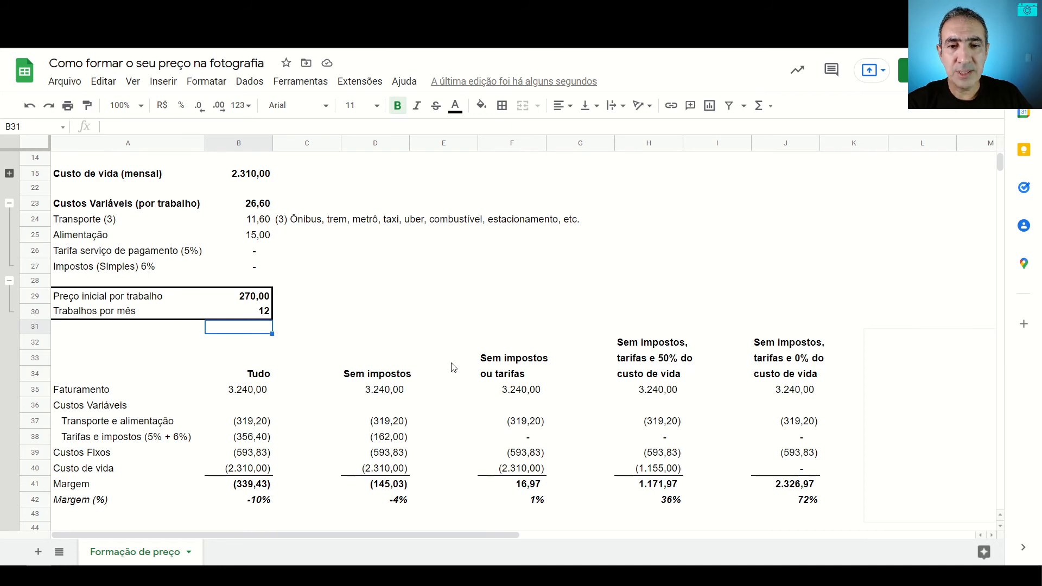
left_click(512, 363)
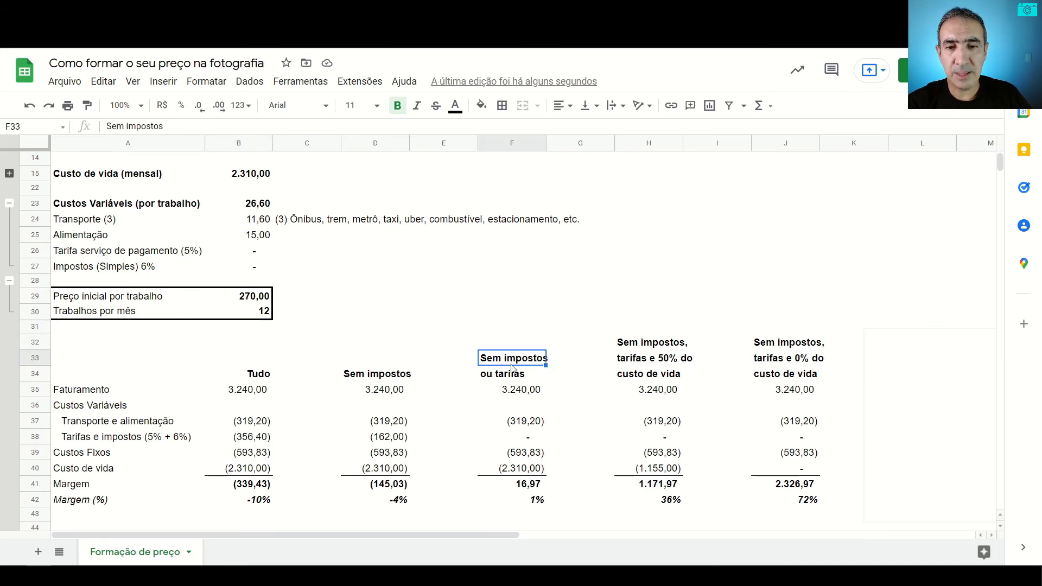
left_click(513, 371)
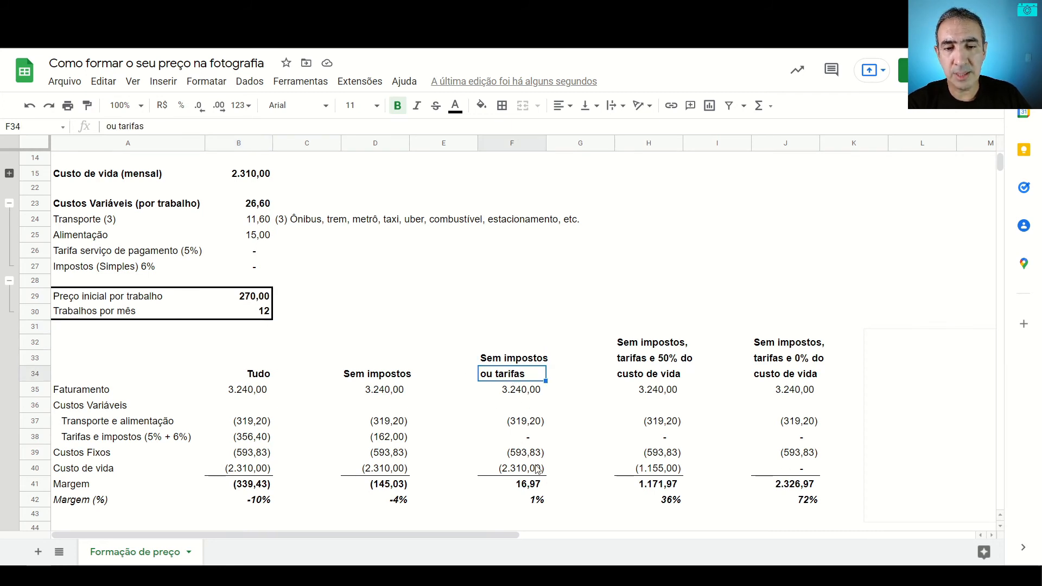
left_click(527, 500)
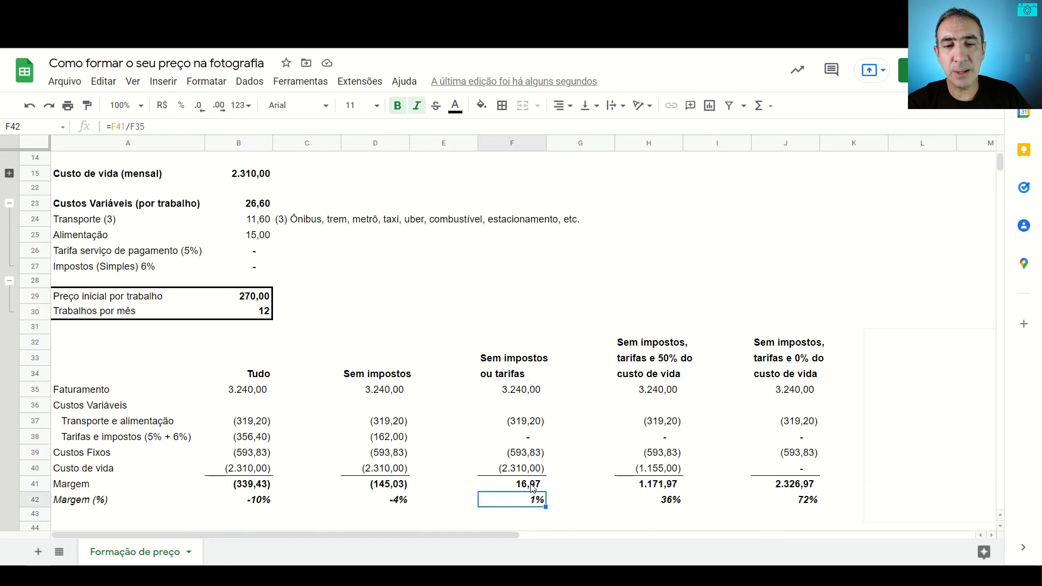
left_click(532, 487)
Step: Set the Preço inicial por trabalho to 280 with 12 jobs per month
left_click(260, 297)
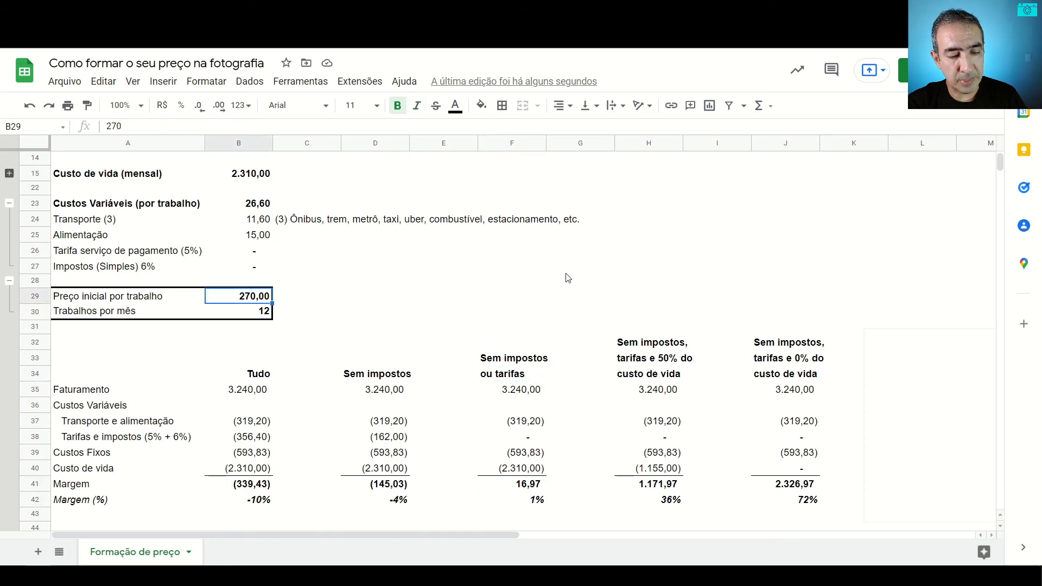
type("280")
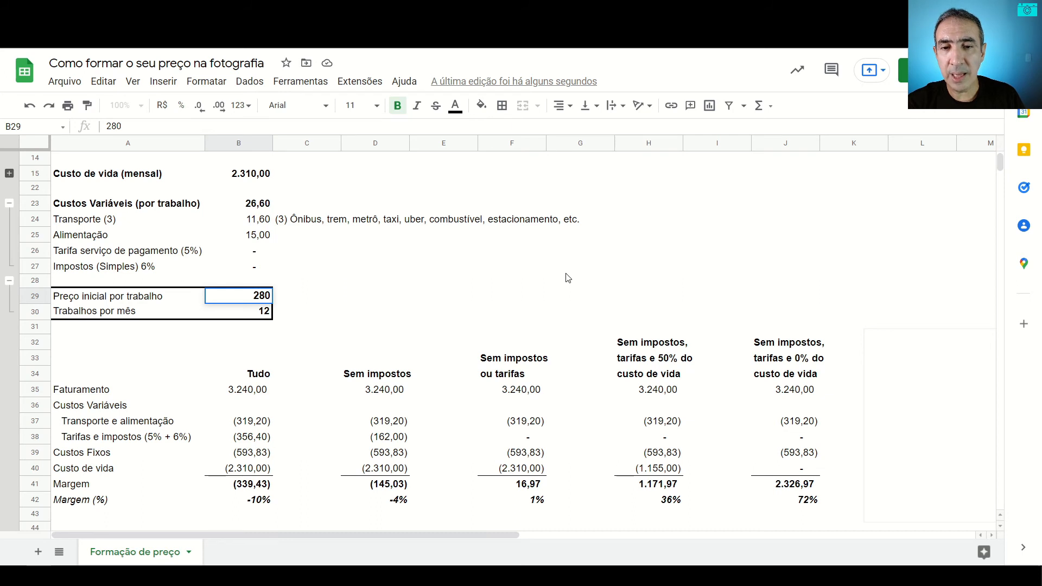
key("Return")
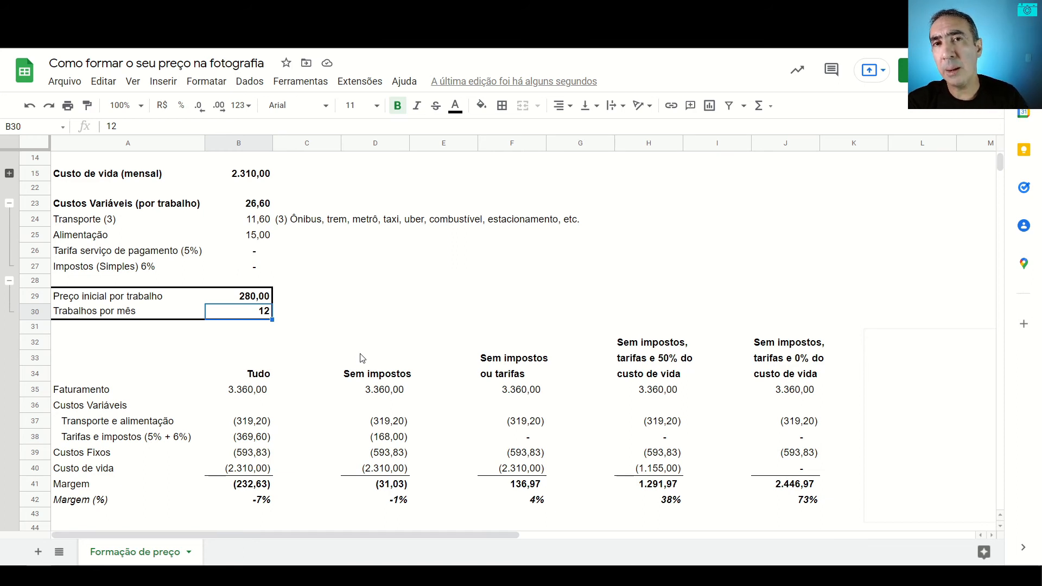
left_click(266, 300)
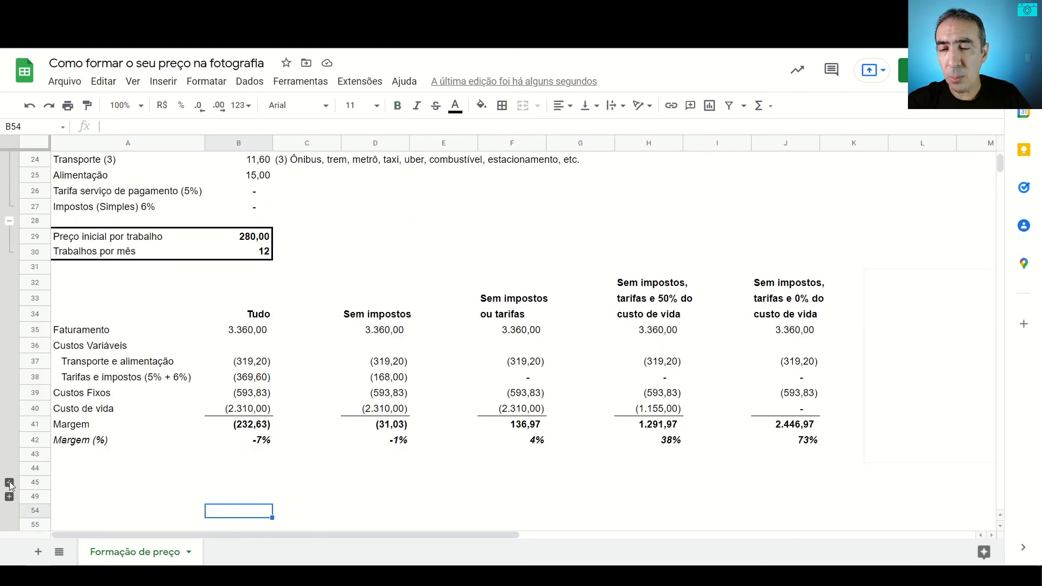
Step: Expand the collapsed rows 46 to 48 and go through Mercado and Sua experiência under Elementos que interferem no preço
left_click(9, 482)
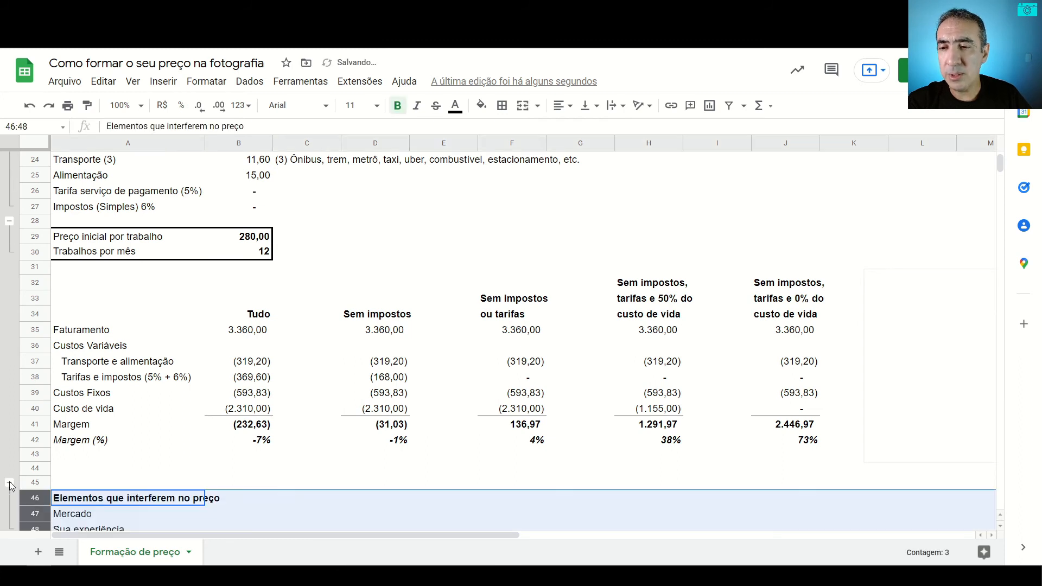
left_click(183, 480)
key("Down")
key("Down")
key("Down")
key("Down")
key("Down")
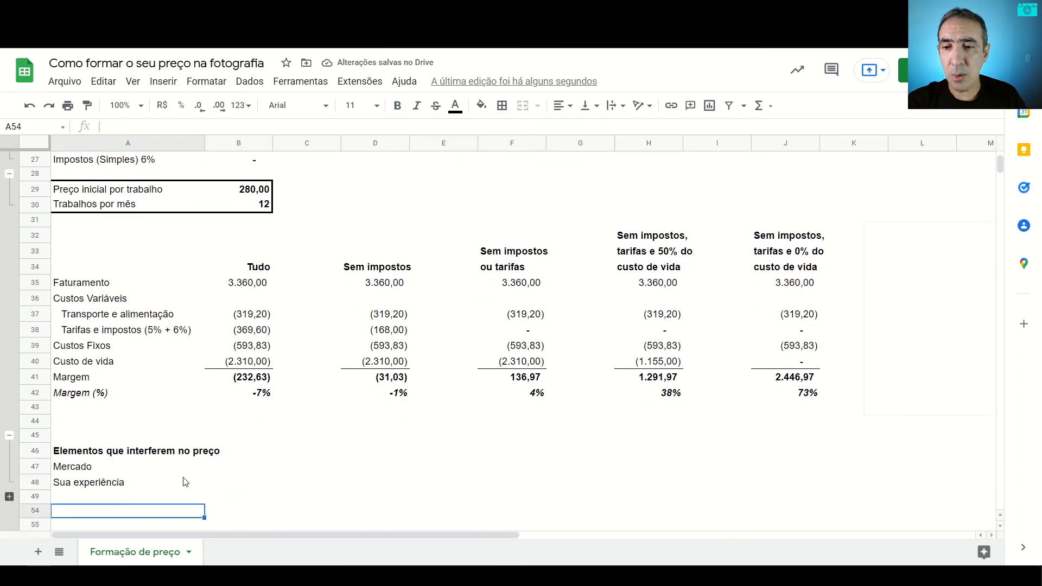
key("Up")
key("Up")
key("Up")
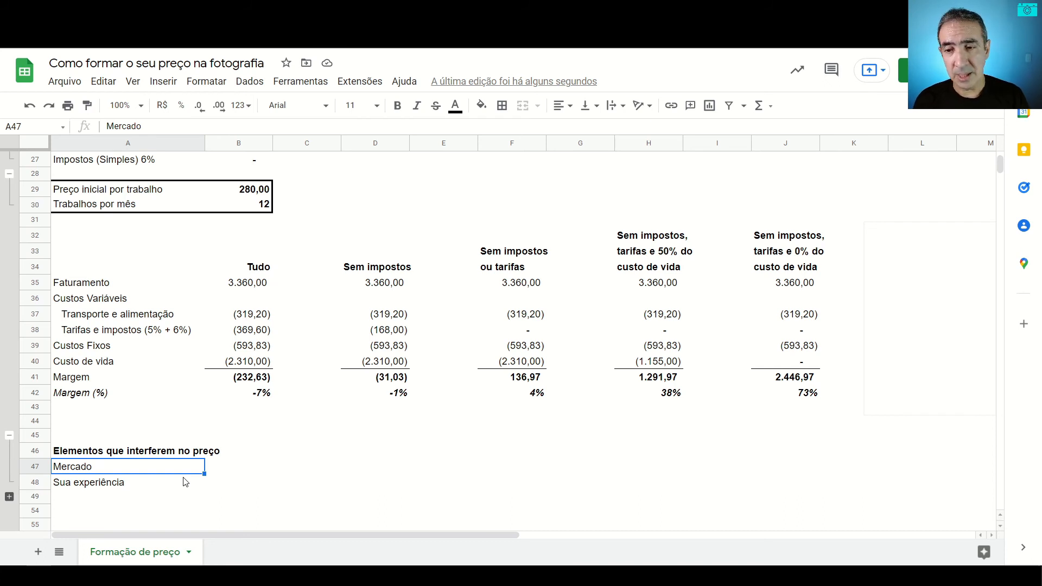
left_click(185, 482)
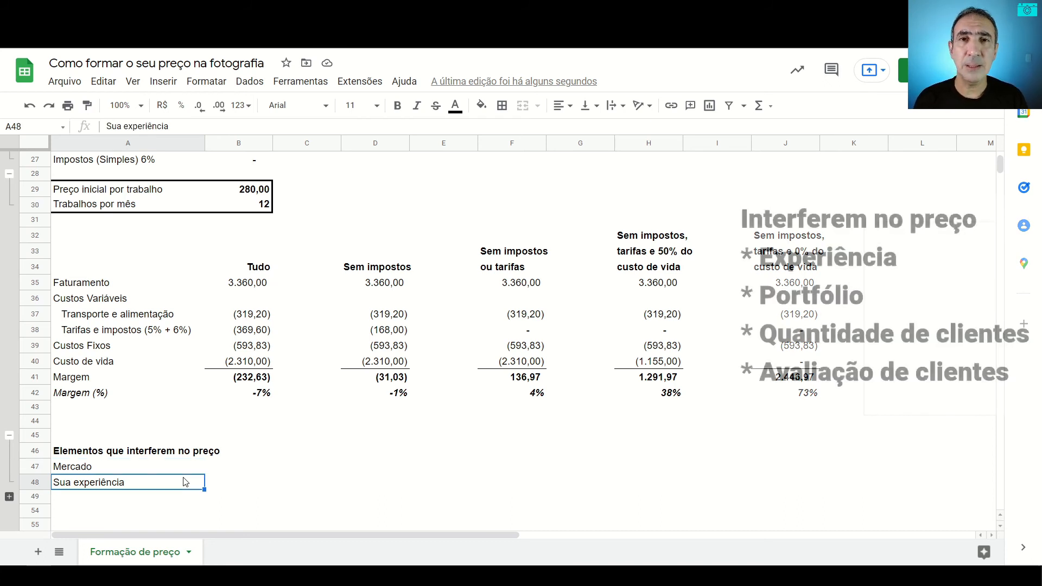